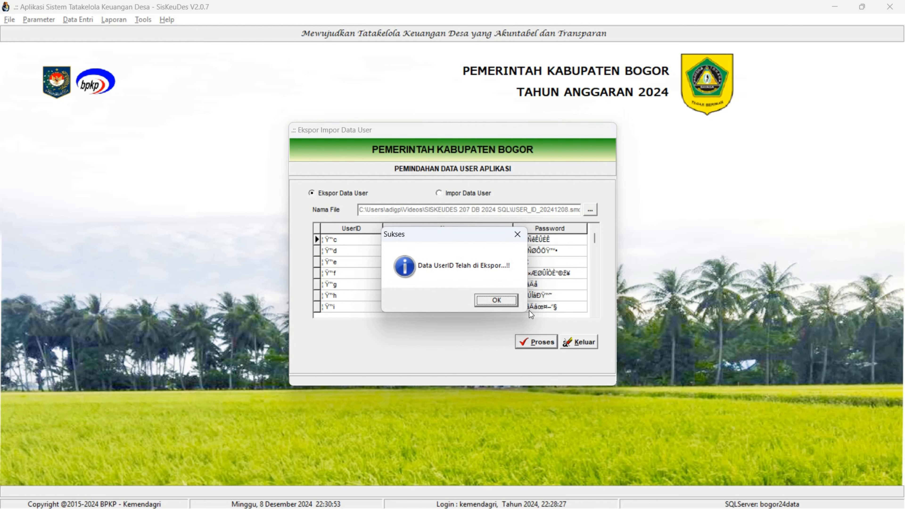
# Finish the user data export and close the user ID settings
pyautogui.press('Return')
pyautogui.click(579, 344)
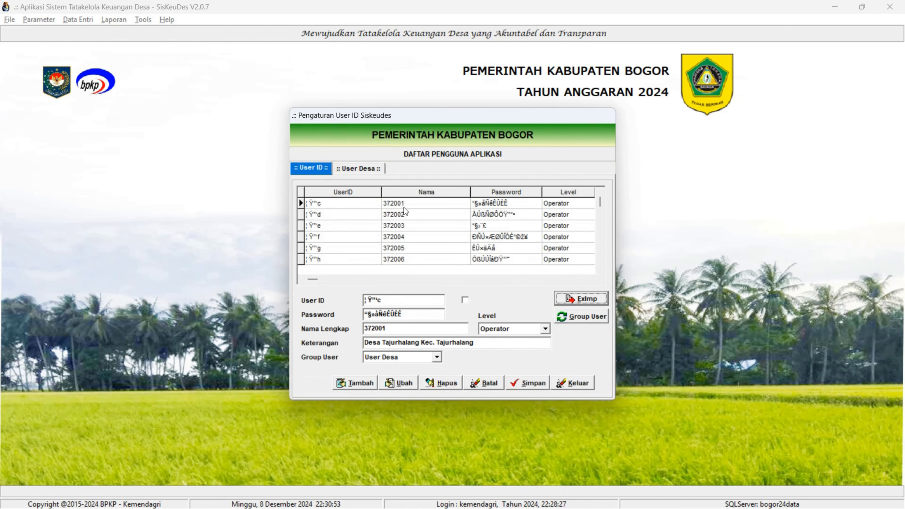
pyautogui.click(574, 383)
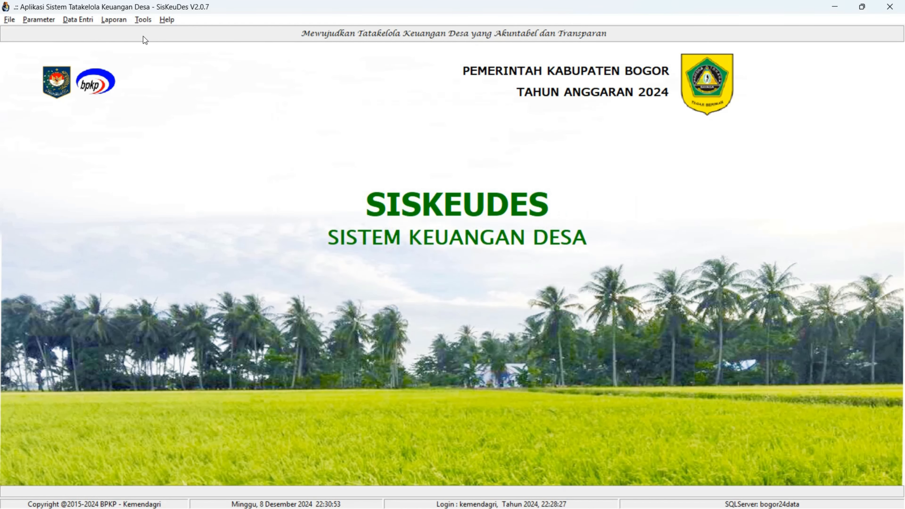
# Export all eight parameter groups to the file PARAMETER_20241208 in the SISKEUDES 207 DB 2024 SQL folder, and close the parameter export
pyautogui.click(143, 19)
pyautogui.click(184, 80)
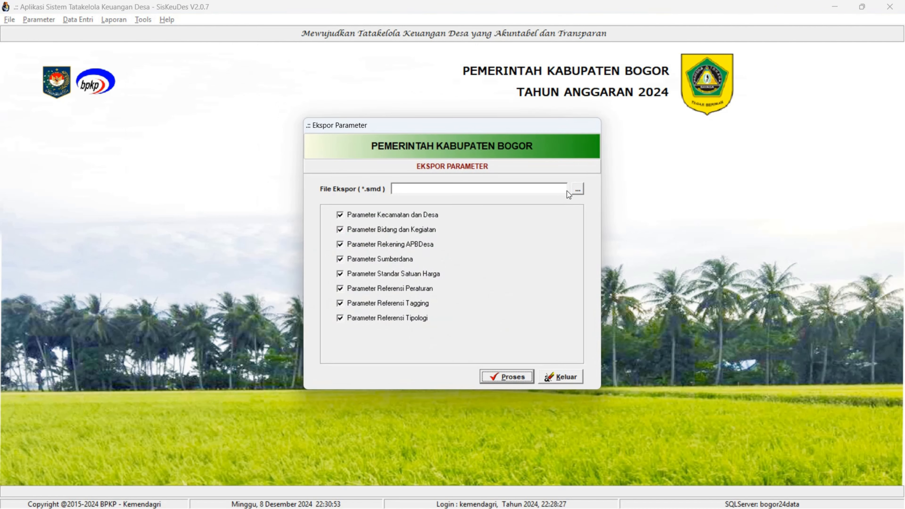
pyautogui.click(577, 189)
pyautogui.click(309, 250)
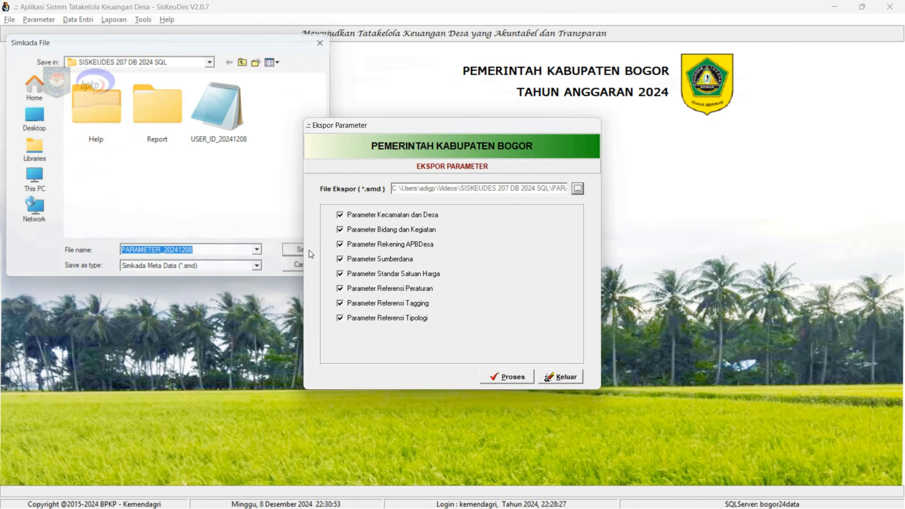
pyautogui.click(497, 376)
pyautogui.click(429, 278)
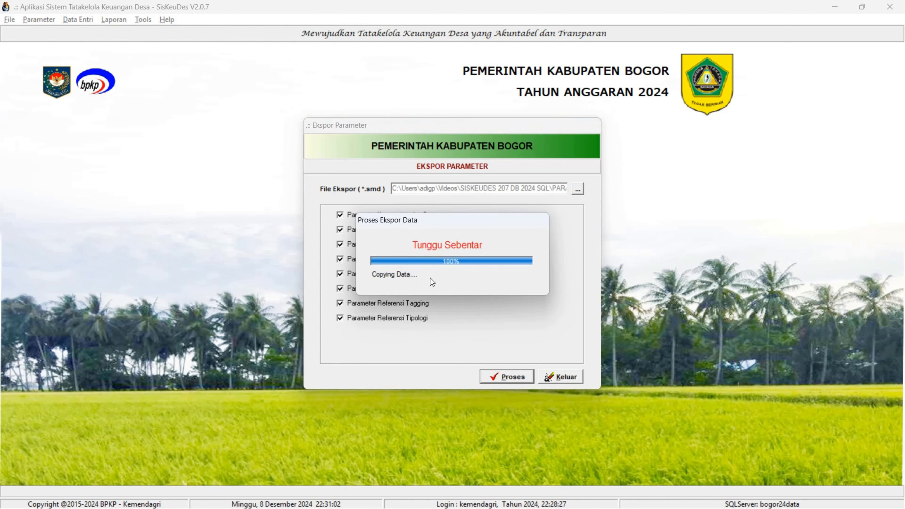
pyautogui.click(514, 301)
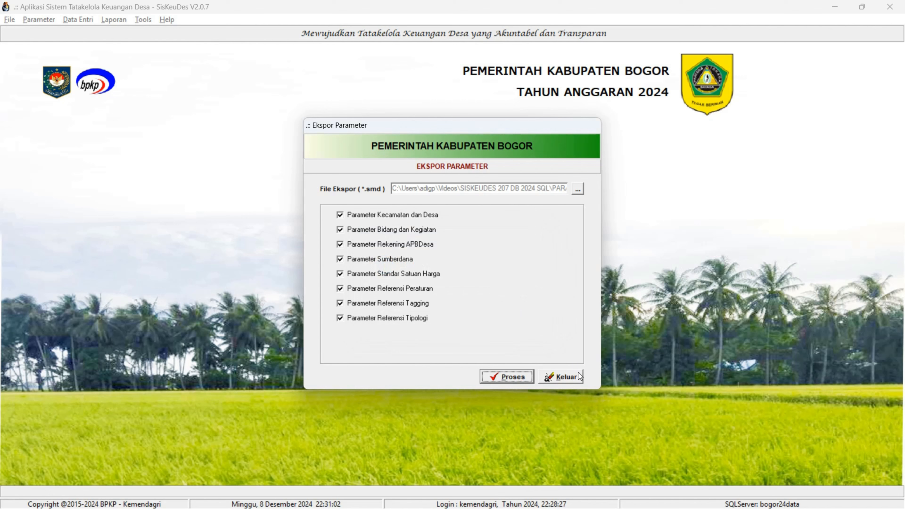
pyautogui.click(571, 376)
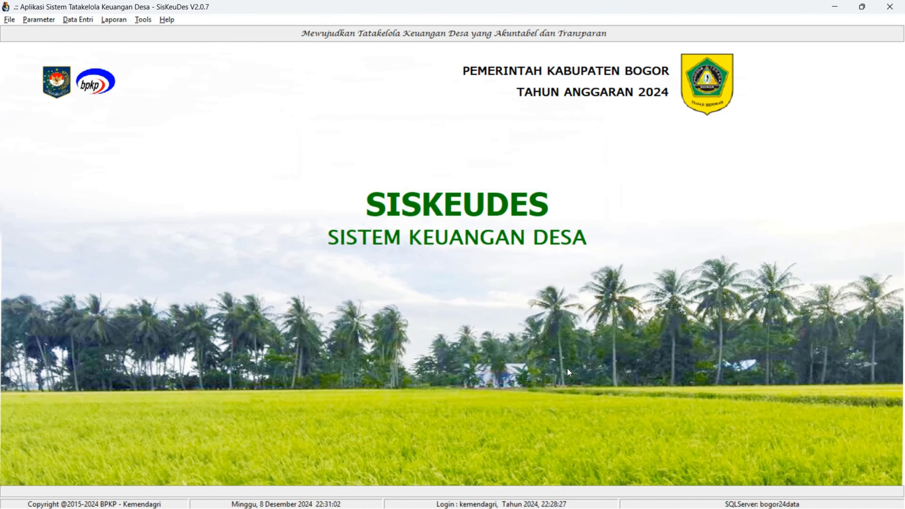
# Switch to the SisKeuDes window for budget year 2025 and open the export/import form of the user ID settings
pyautogui.click(85, 22)
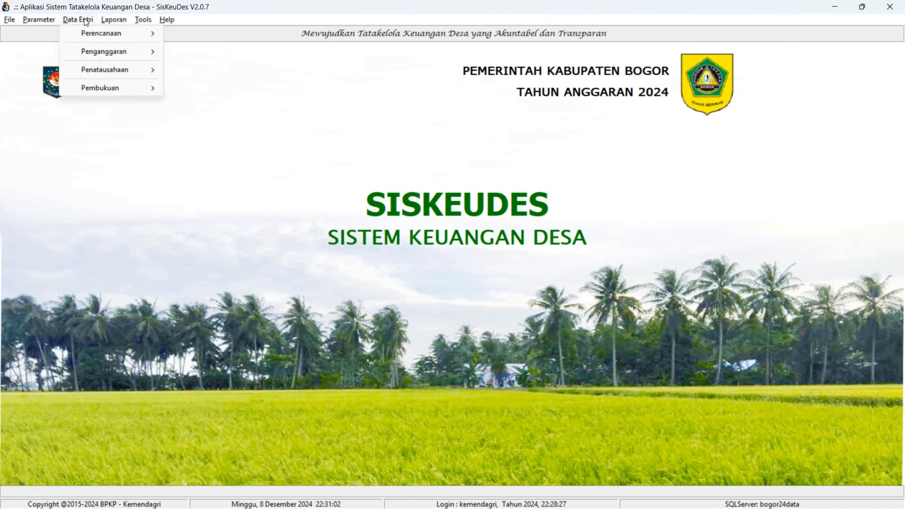
pyautogui.hotkey('alt', 'Tab')
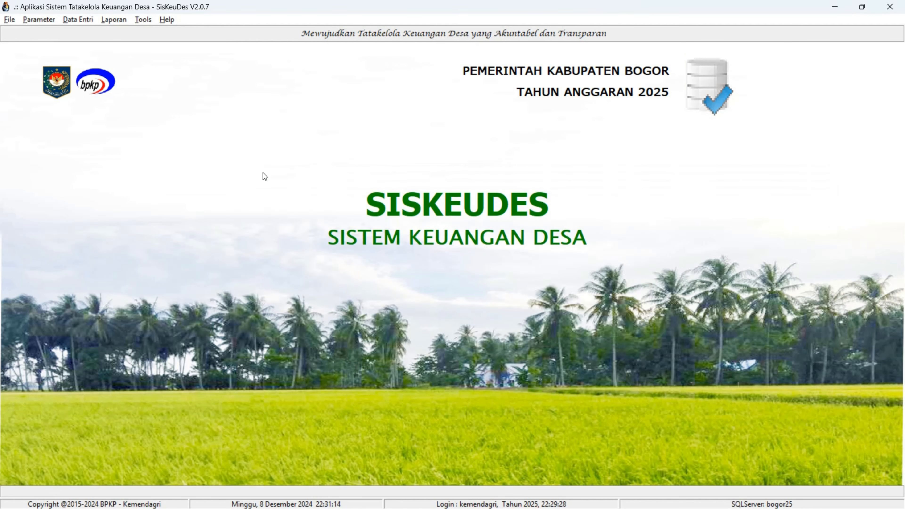
pyautogui.click(9, 20)
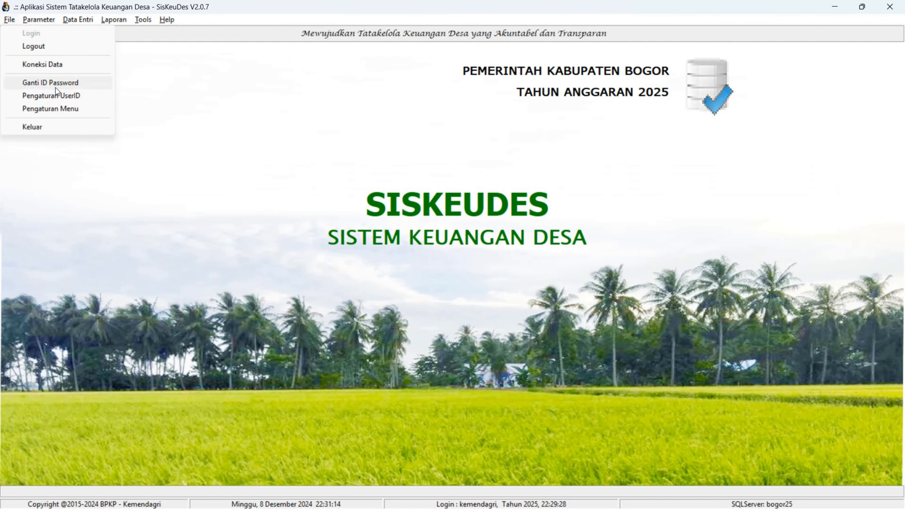
pyautogui.click(58, 95)
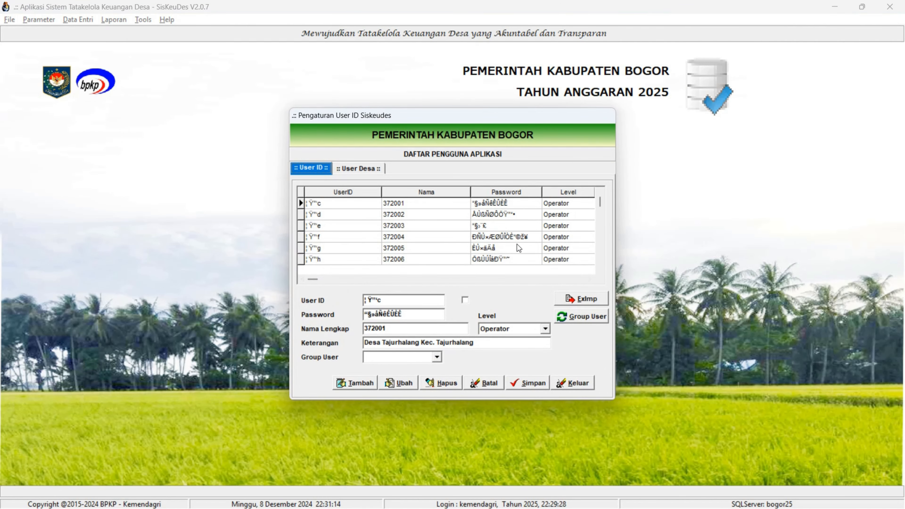
pyautogui.click(591, 299)
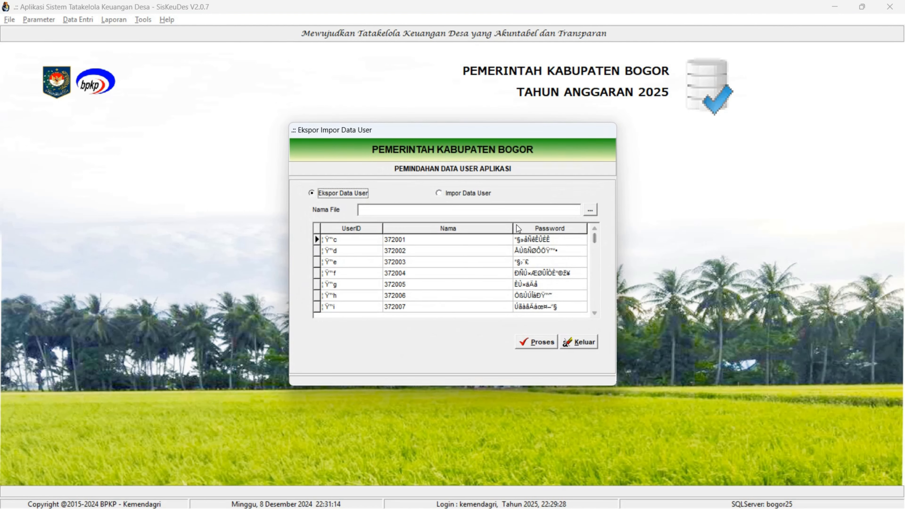
# Import the user data from the USER_ID_20241208 file, and close the user ID settings
pyautogui.click(474, 193)
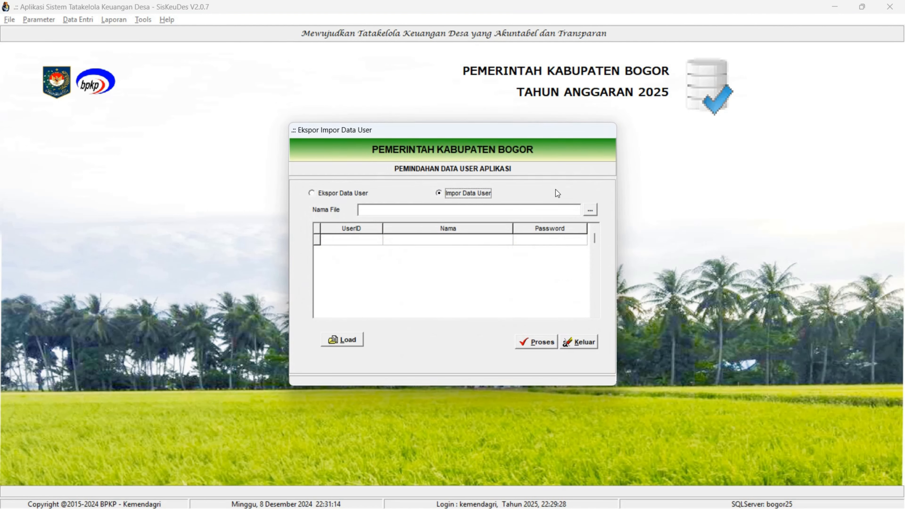
pyautogui.click(591, 210)
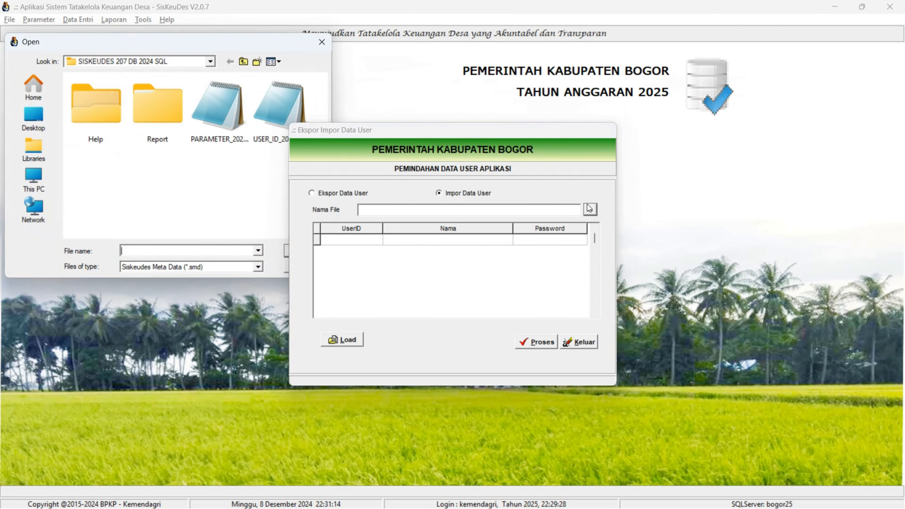
pyautogui.doubleClick(284, 112)
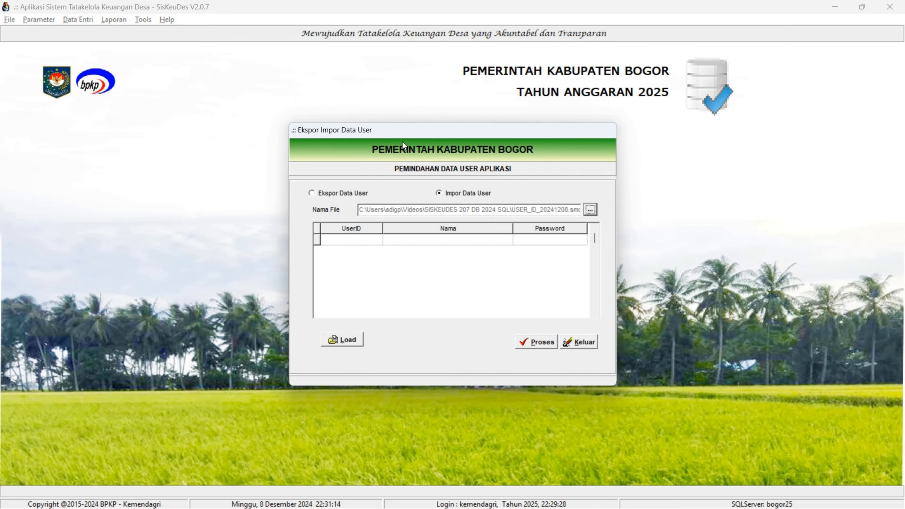
pyautogui.click(349, 342)
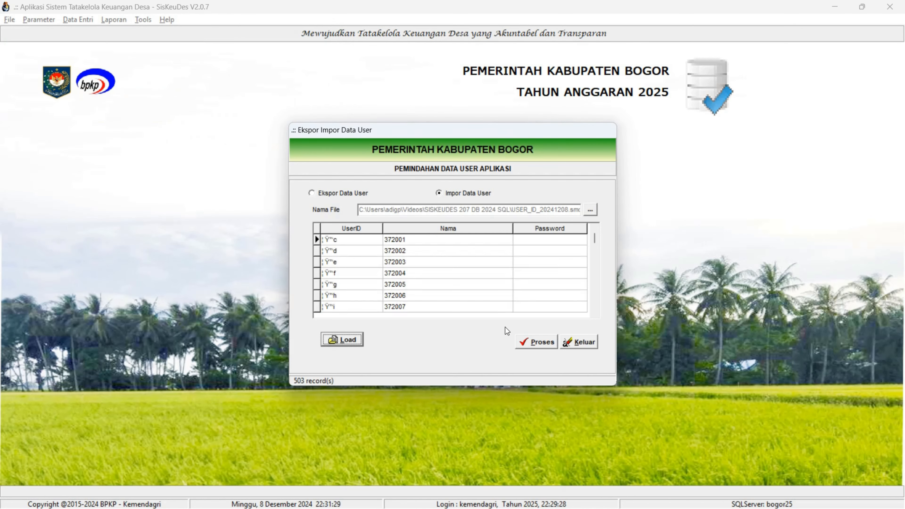
pyautogui.click(539, 342)
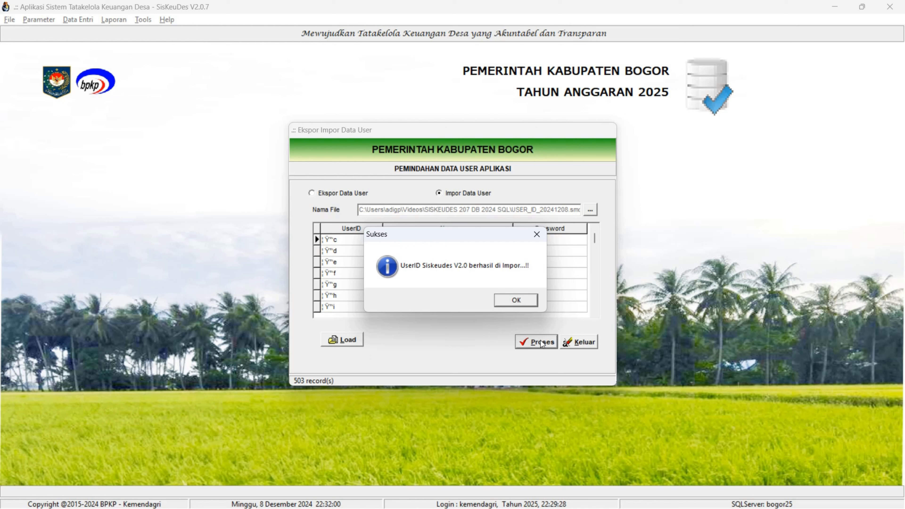
pyautogui.click(515, 300)
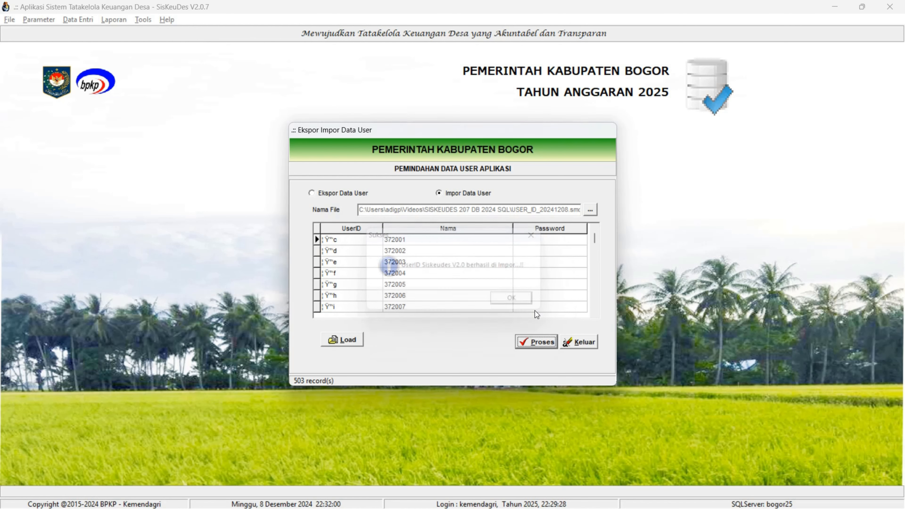
pyautogui.click(574, 343)
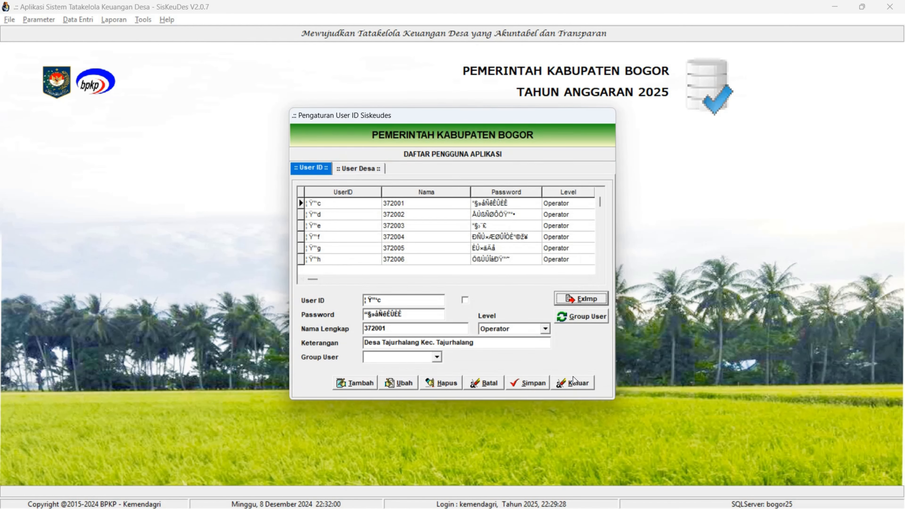
pyautogui.click(573, 381)
# Open the parameter import and choose PARAMETER_20241208 as the import file
pyautogui.click(152, 19)
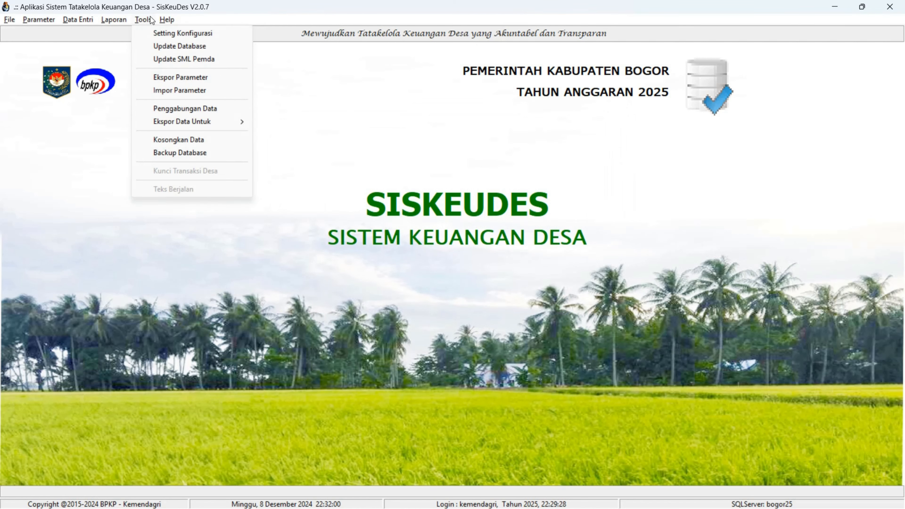
pyautogui.click(197, 91)
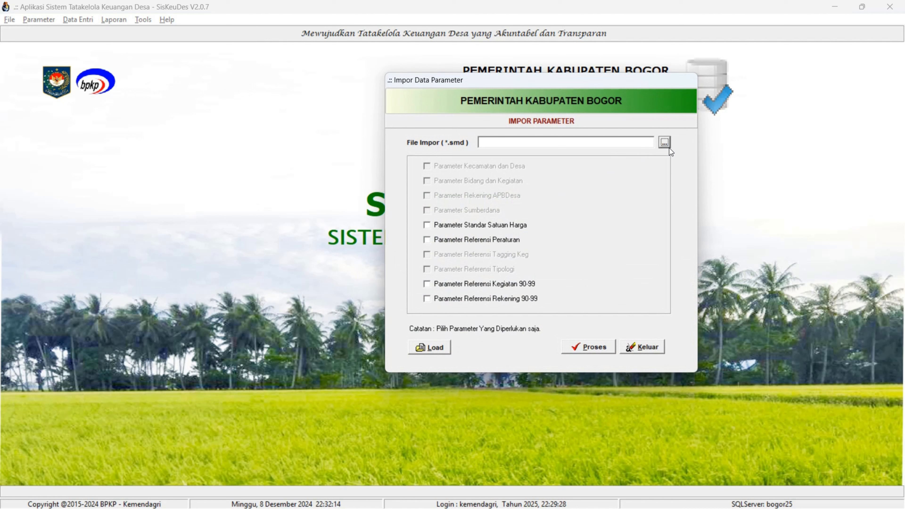
pyautogui.click(665, 143)
pyautogui.doubleClick(234, 117)
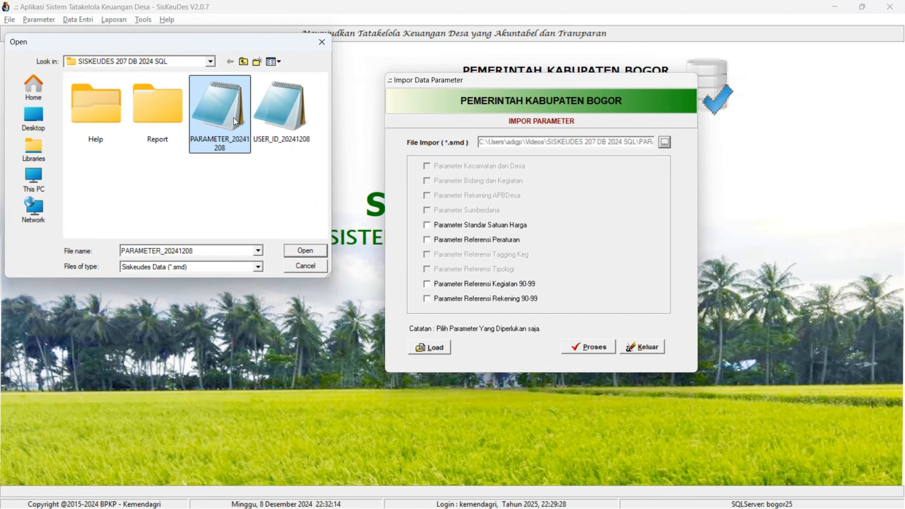
# Load and import the Standar Satuan Harga, Referensi Peraturan, Referensi Kegiatan 90-99 and Referensi Rekening 90-99 parameters
pyautogui.click(485, 226)
pyautogui.click(488, 240)
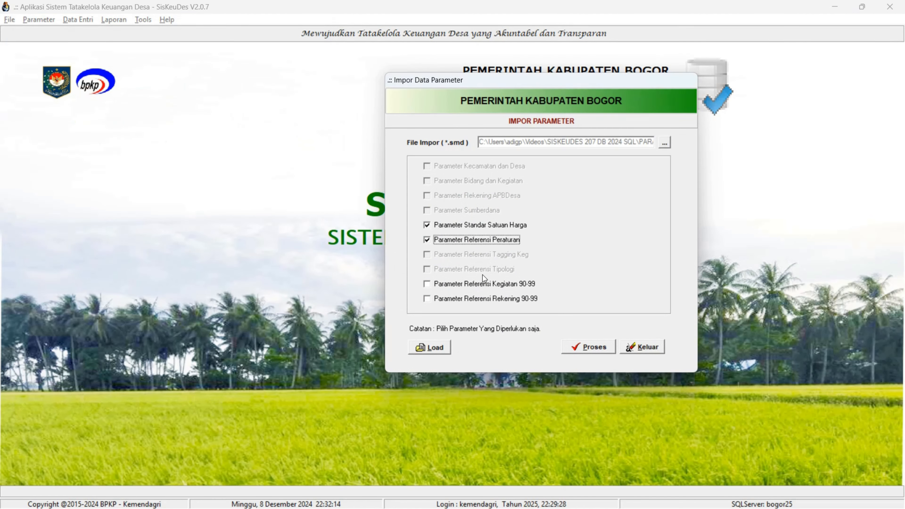
pyautogui.click(481, 284)
pyautogui.click(476, 298)
pyautogui.click(434, 347)
pyautogui.click(588, 346)
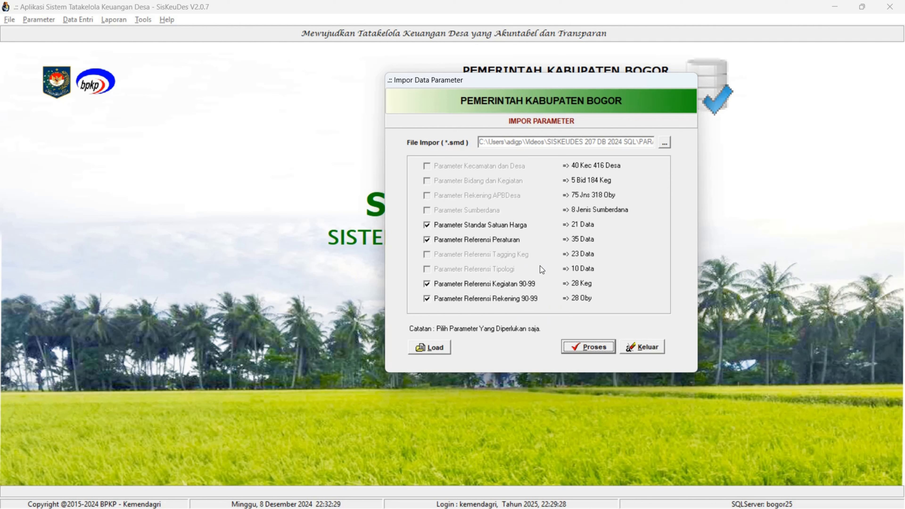
pyautogui.click(638, 349)
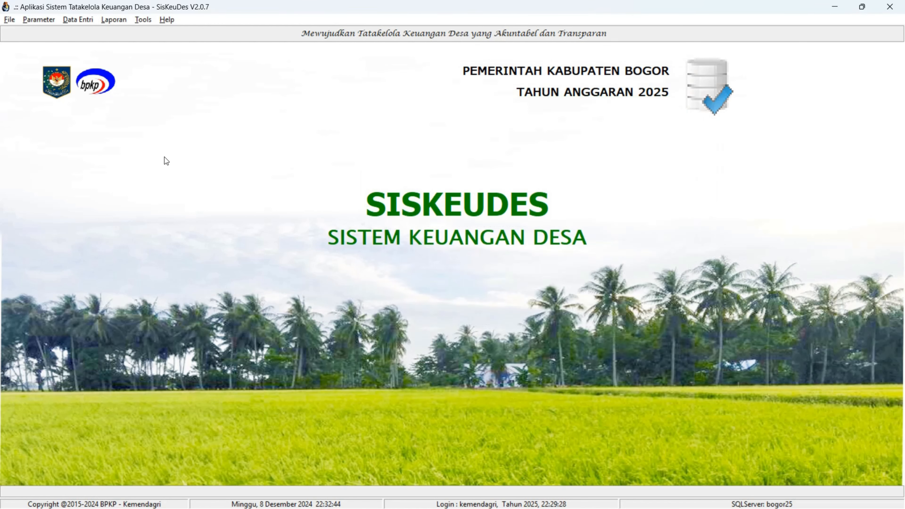
# View the general local government data (Data Umum Pemda) and close it
pyautogui.click(52, 22)
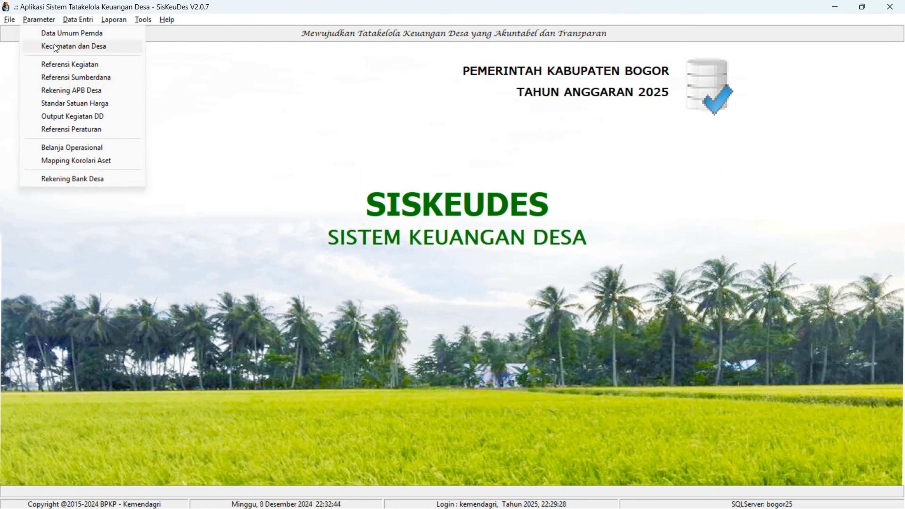
pyautogui.click(71, 33)
pyautogui.click(590, 331)
# Open the activity reference down to the activities of sub-field 01.01. and select activity 01.01.90
pyautogui.click(38, 19)
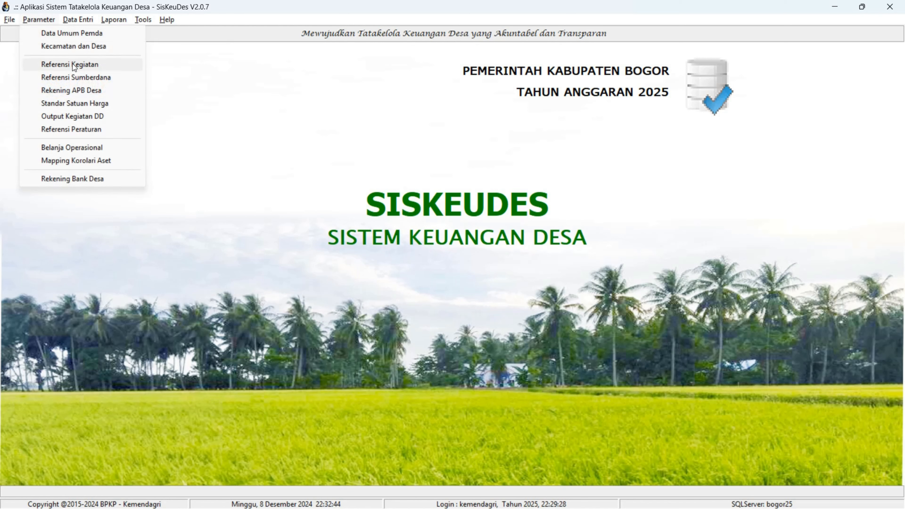
pyautogui.click(79, 65)
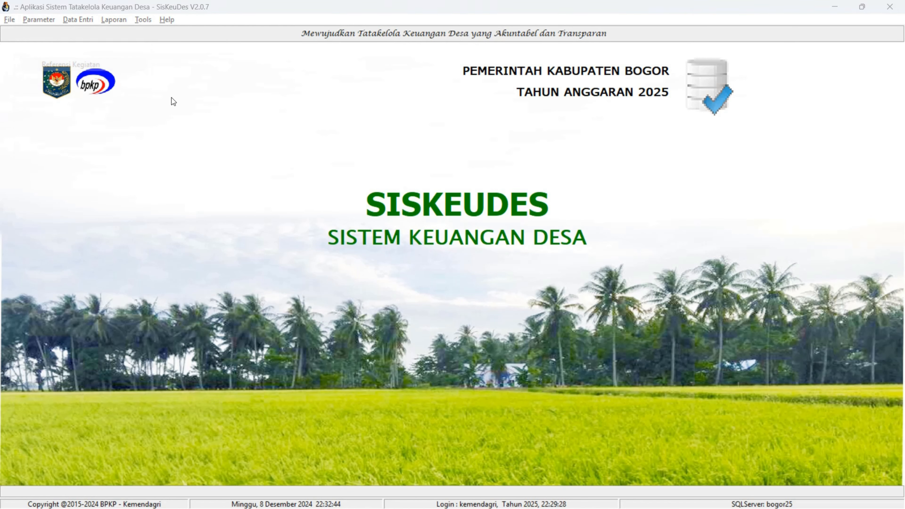
pyautogui.doubleClick(365, 195)
pyautogui.doubleClick(372, 196)
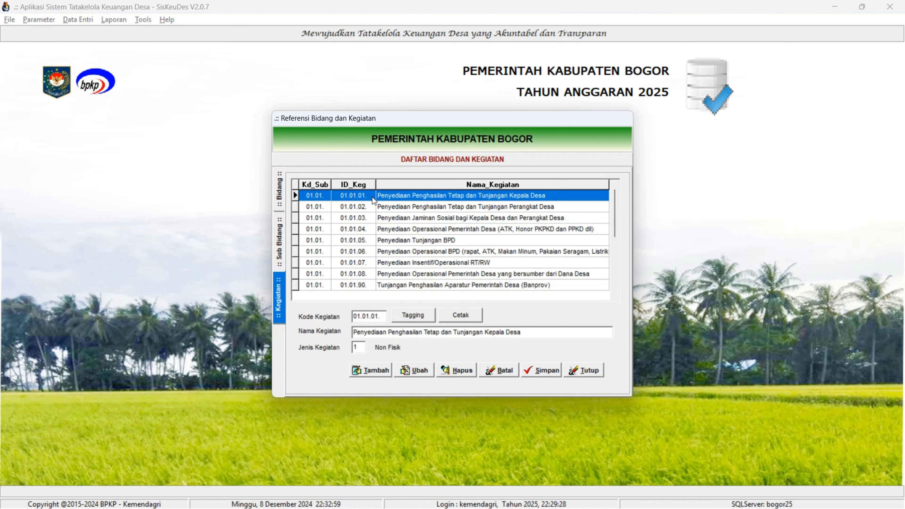
pyautogui.click(402, 285)
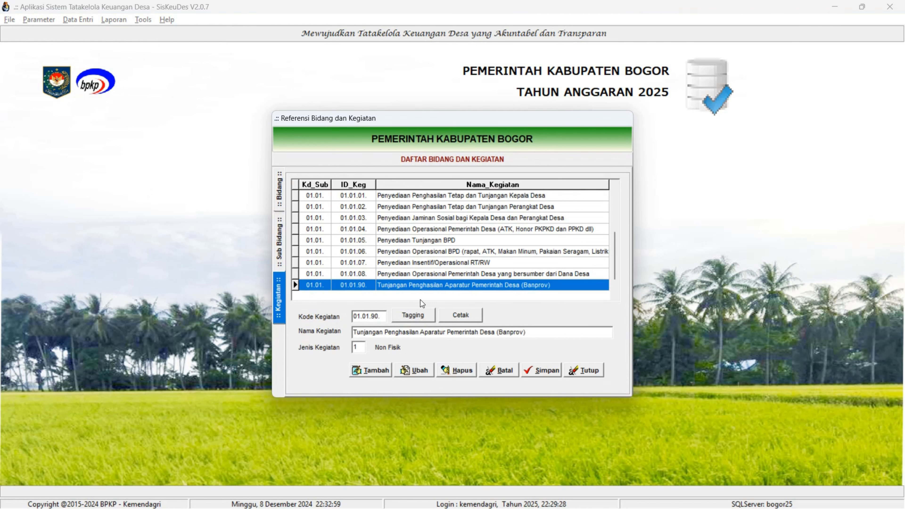
# Check the tagging assigned to activity 01.01.90. and close the tagging form
pyautogui.click(419, 315)
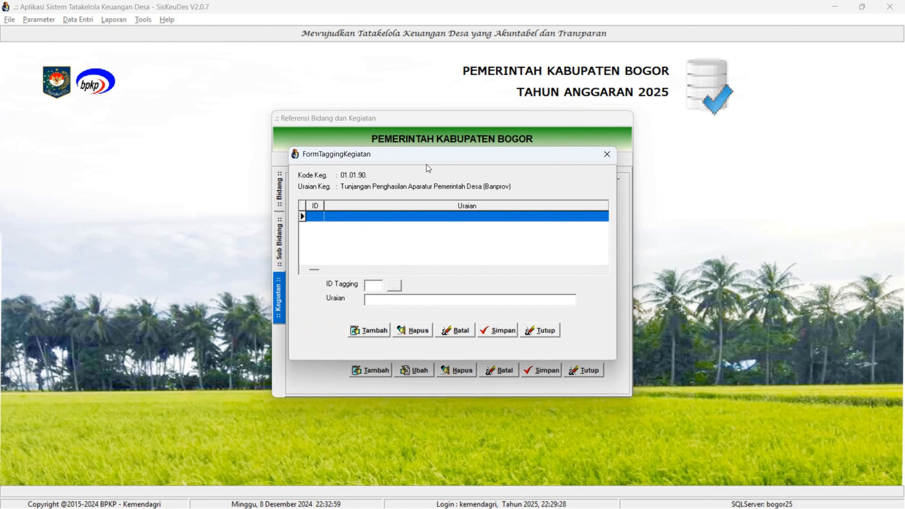
pyautogui.moveTo(428, 169); pyautogui.dragTo(665, 188)
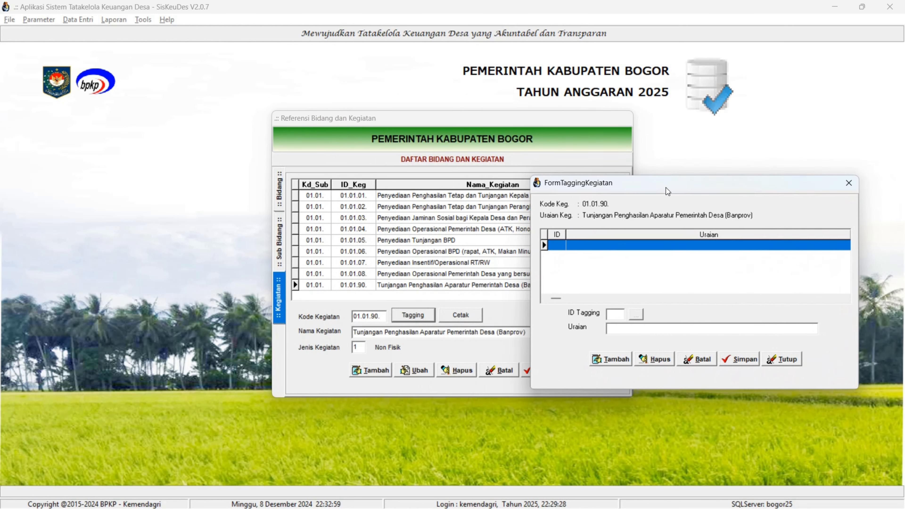
pyautogui.click(847, 184)
# Preview the activity tagging mapping report, look over its first page and close the preview
pyautogui.click(460, 315)
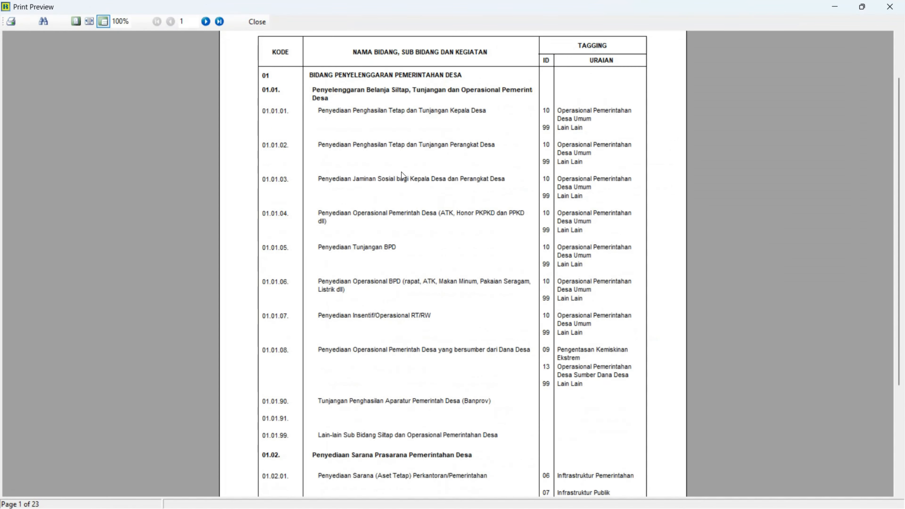
pyautogui.scroll(-5, 398, 173)
pyautogui.scroll(6, 385, 161)
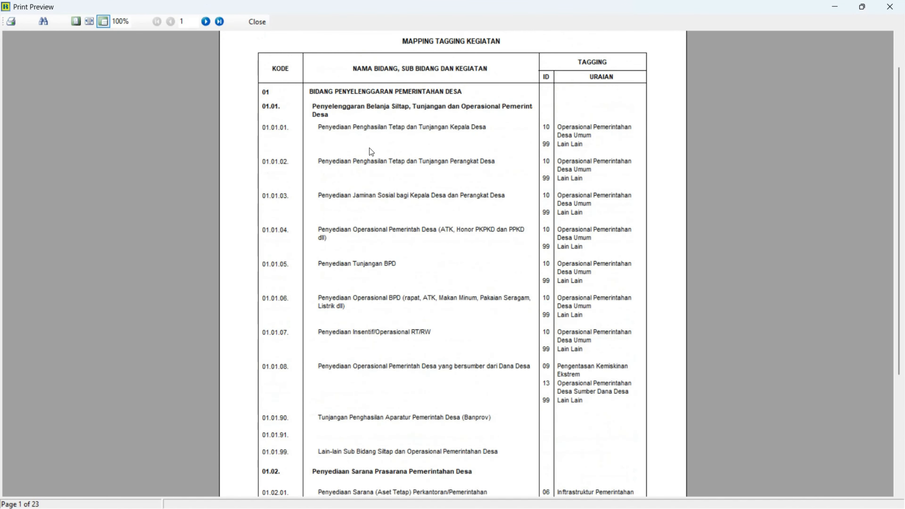
pyautogui.click(257, 23)
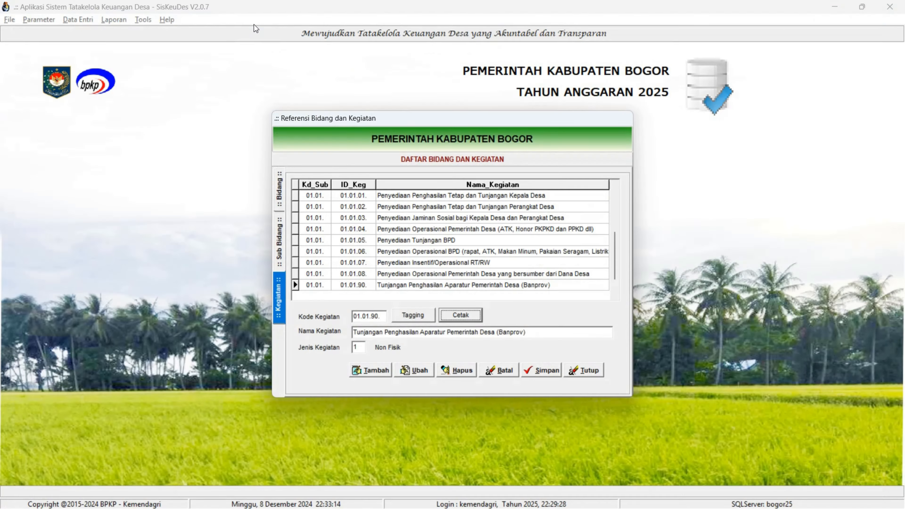
# Add tagging 10 Operasional Pemerintahan Desa Umum to activity 01.01.90 and save it
pyautogui.click(413, 315)
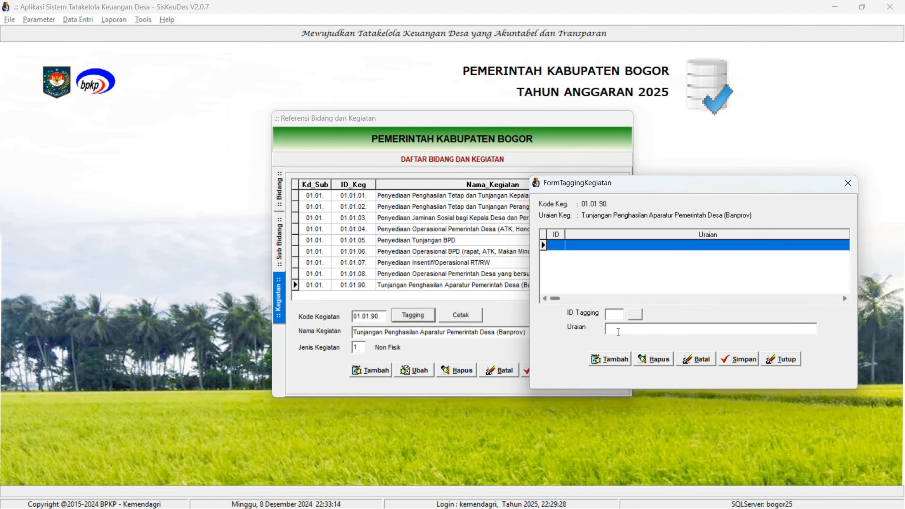
pyautogui.click(635, 315)
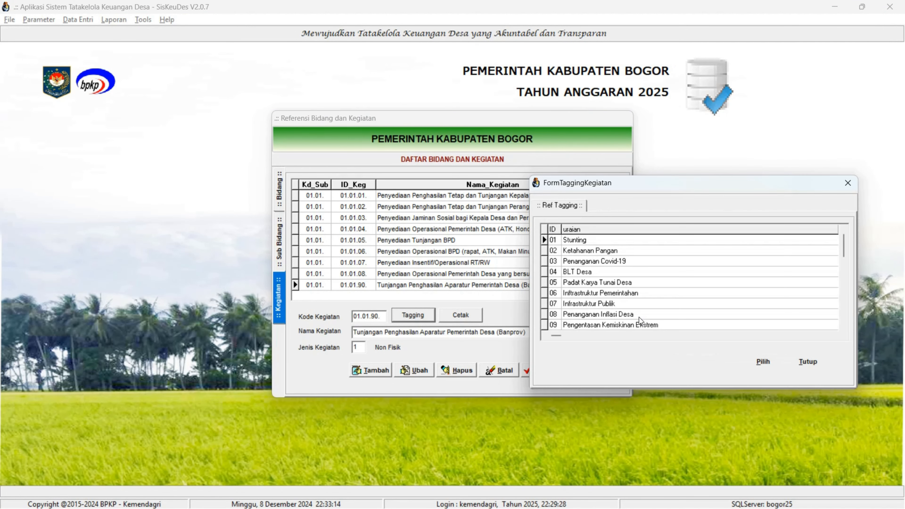
pyautogui.click(627, 293)
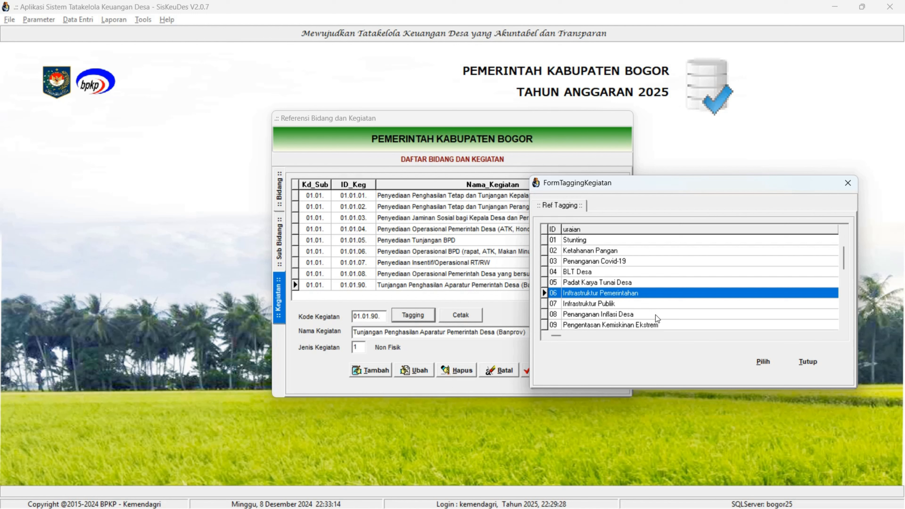
pyautogui.click(665, 320)
pyautogui.scroll(-1, 667, 315)
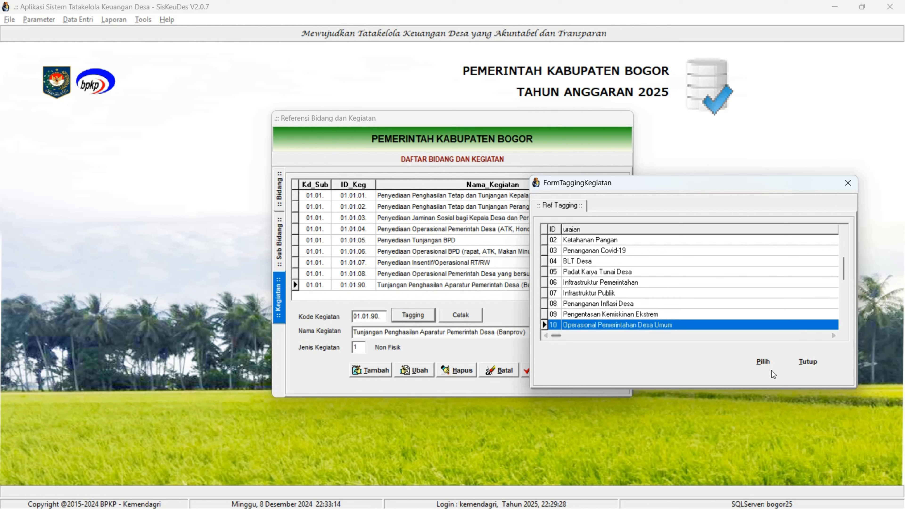
pyautogui.click(767, 362)
pyautogui.click(736, 362)
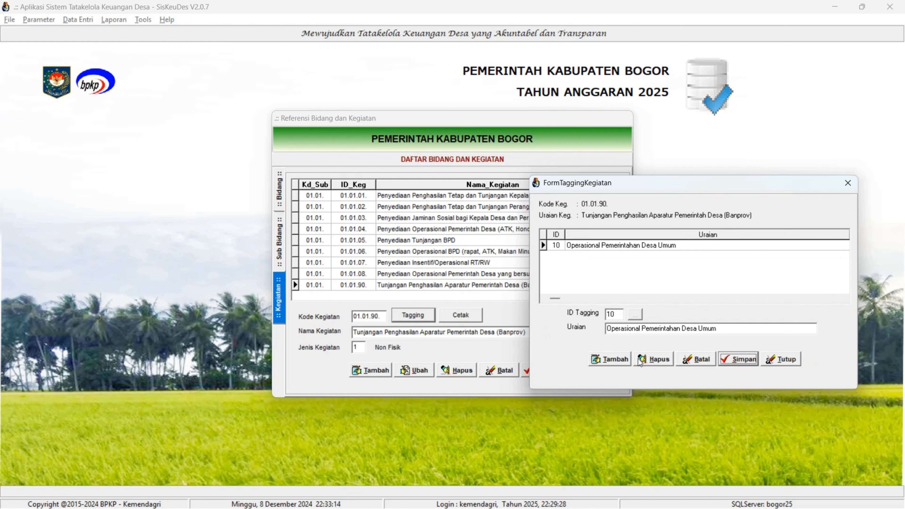
# Add and save tagging 99 Lain Lain for activity 01.01.90, and close the tagging form and activity reference
pyautogui.click(628, 359)
pyautogui.click(635, 315)
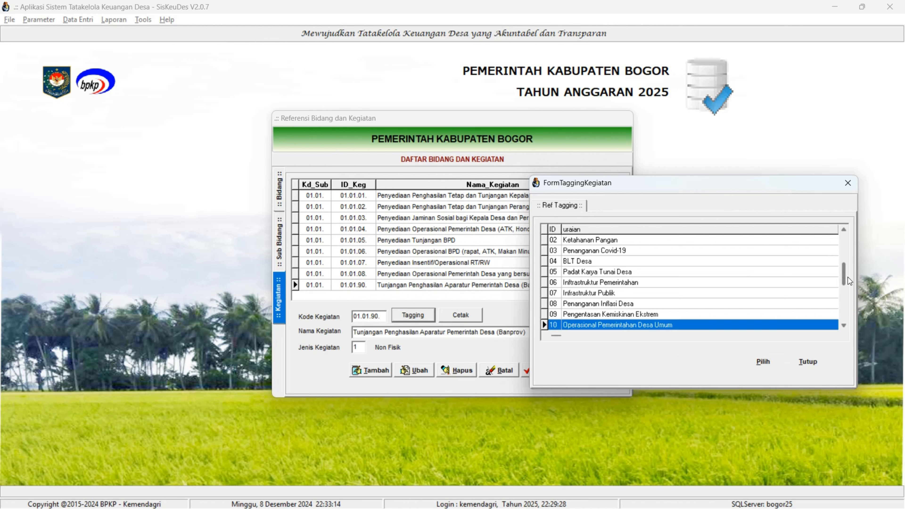
pyautogui.scroll(-5, 848, 277)
pyautogui.click(763, 361)
pyautogui.click(734, 363)
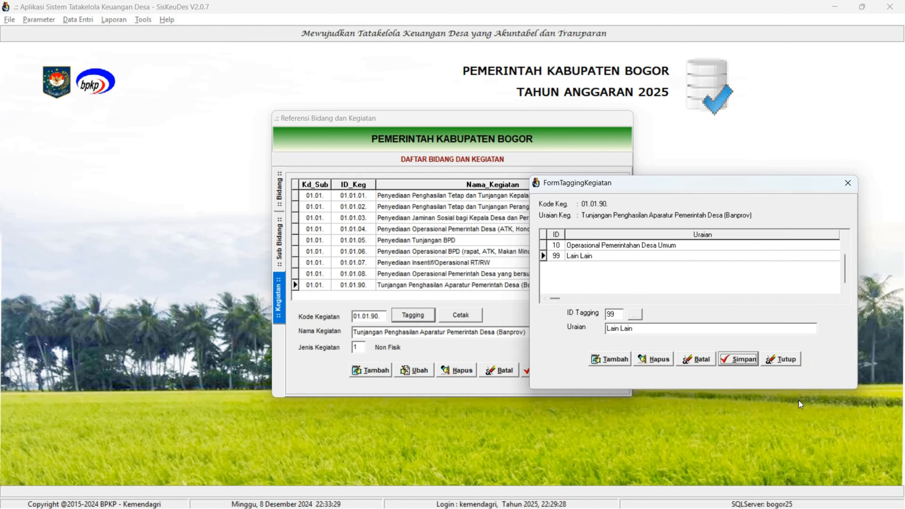
pyautogui.click(780, 360)
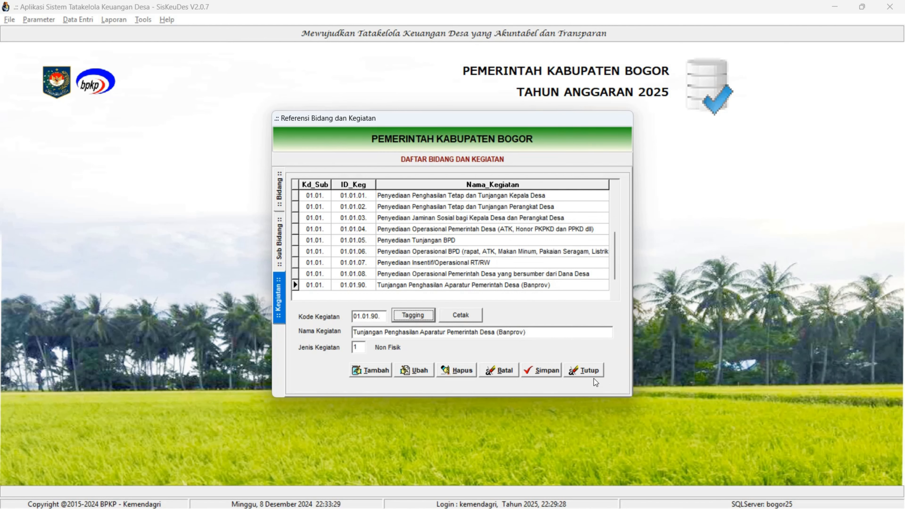
pyautogui.click(593, 371)
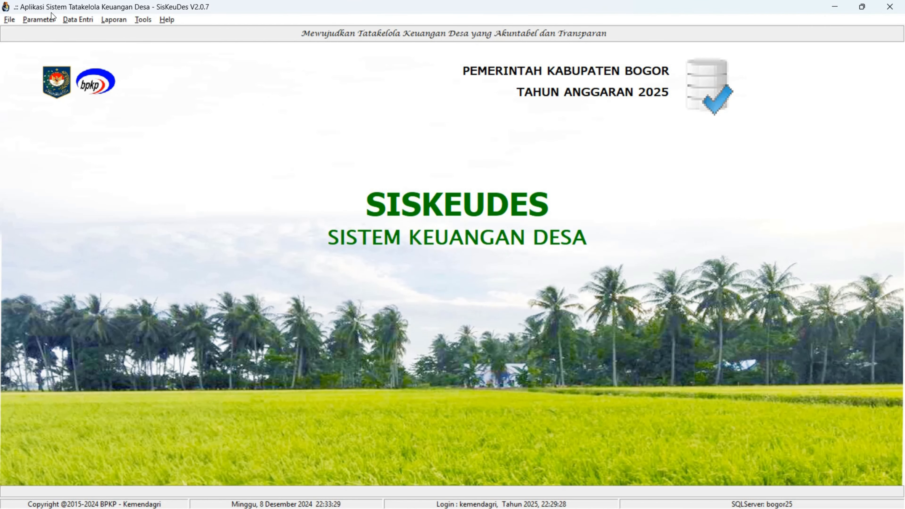
# Examine the output defined for activity 01.01.90 in the activity output reference and close the reference
pyautogui.click(41, 20)
pyautogui.click(84, 117)
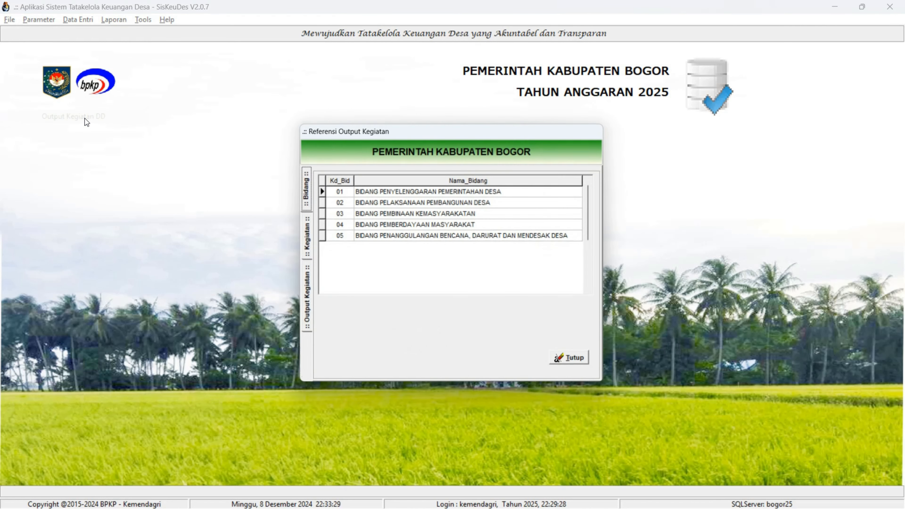
pyautogui.doubleClick(366, 191)
pyautogui.click(420, 258)
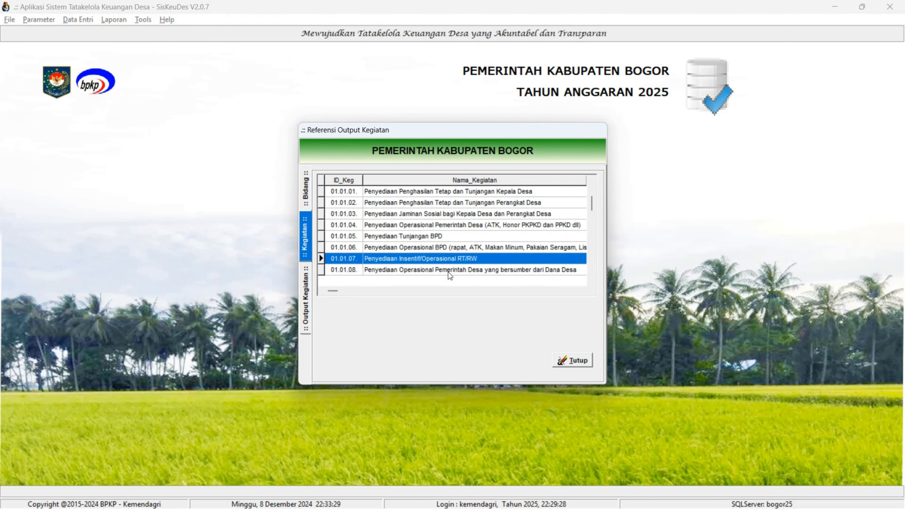
pyautogui.click(555, 270)
pyautogui.scroll(-5, 556, 270)
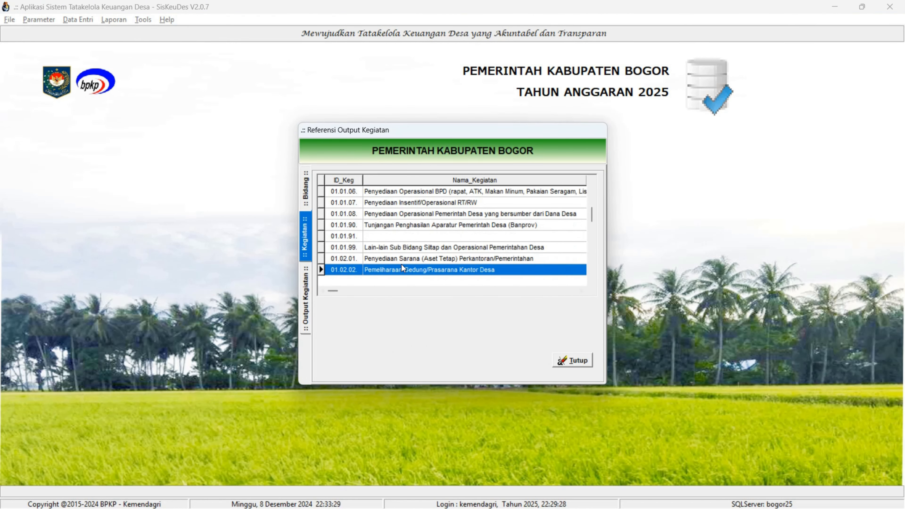
pyautogui.scroll(4, 394, 256)
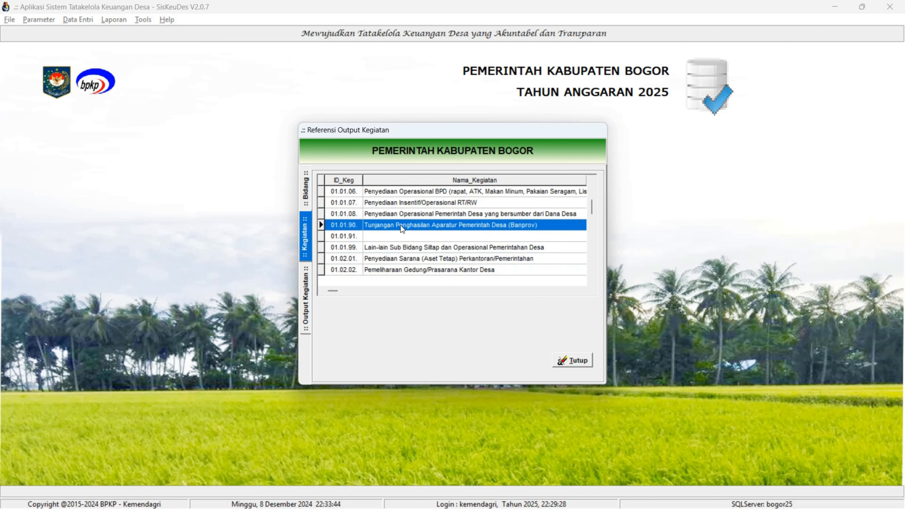
pyautogui.click(381, 237)
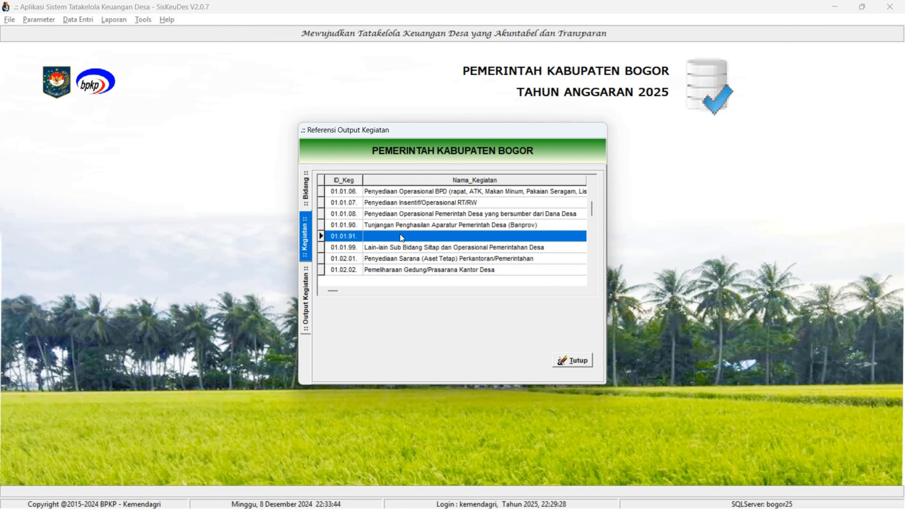
pyautogui.click(411, 226)
pyautogui.doubleClick(413, 225)
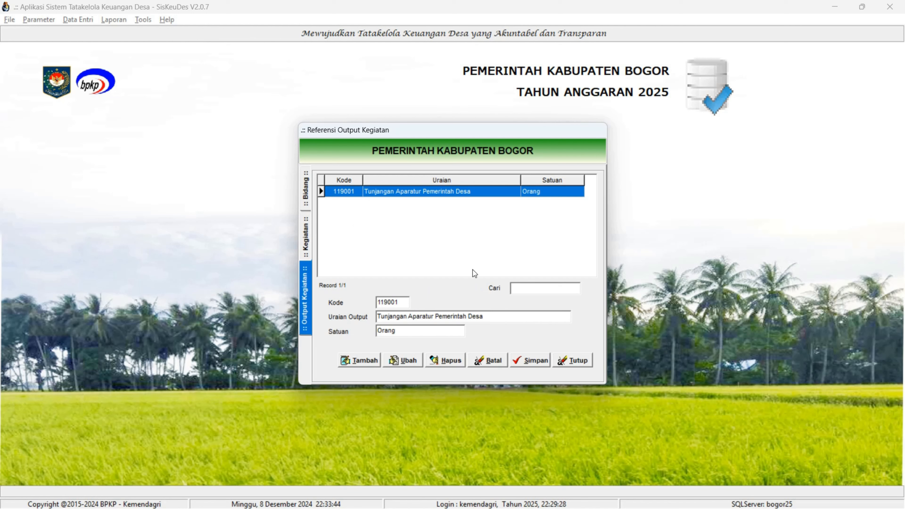
pyautogui.click(586, 361)
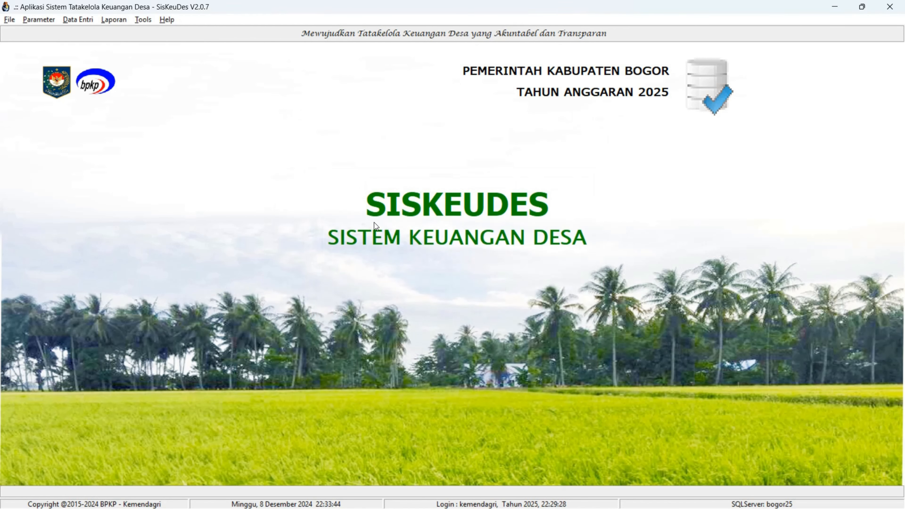
# In the 2024 SisKeuDes window, set up an RPJMDes data export for 03 Kecamatan Citeureup, village 03.2001 Puspasari, saved in SISKEUDES 207 DB 2024 SQL
pyautogui.hotkey('alt', 'Tab')
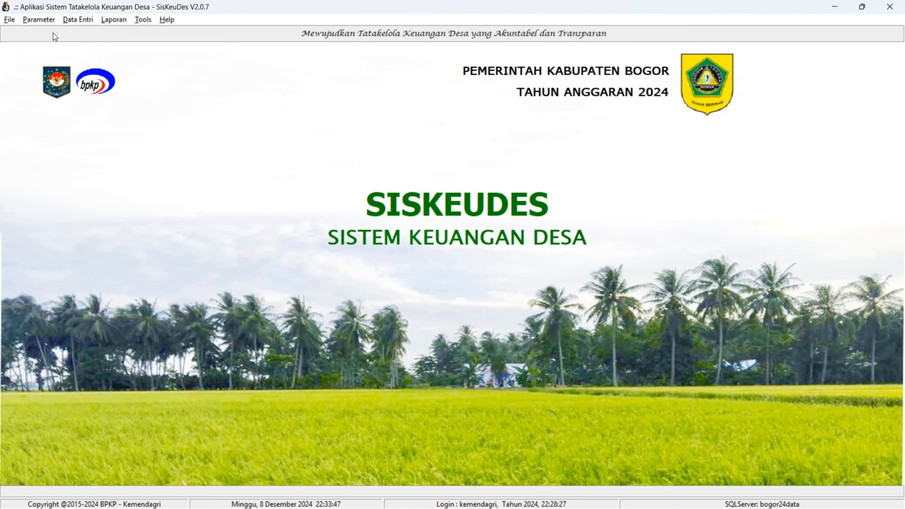
pyautogui.click(78, 19)
pyautogui.moveTo(103, 34)
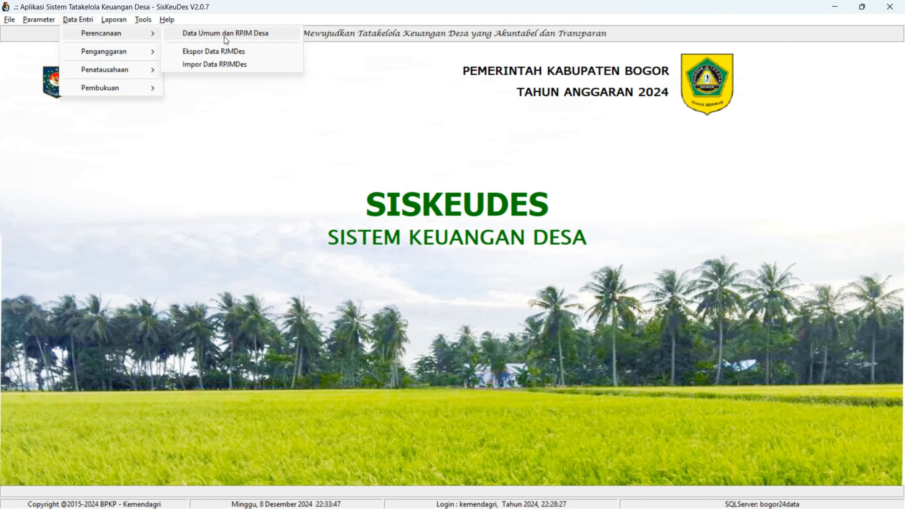
pyautogui.click(227, 52)
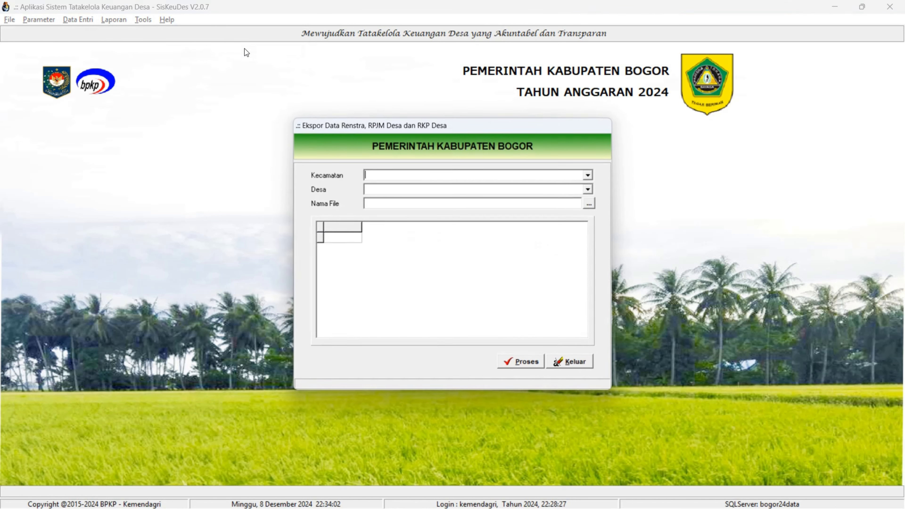
pyautogui.click(588, 175)
pyautogui.click(579, 203)
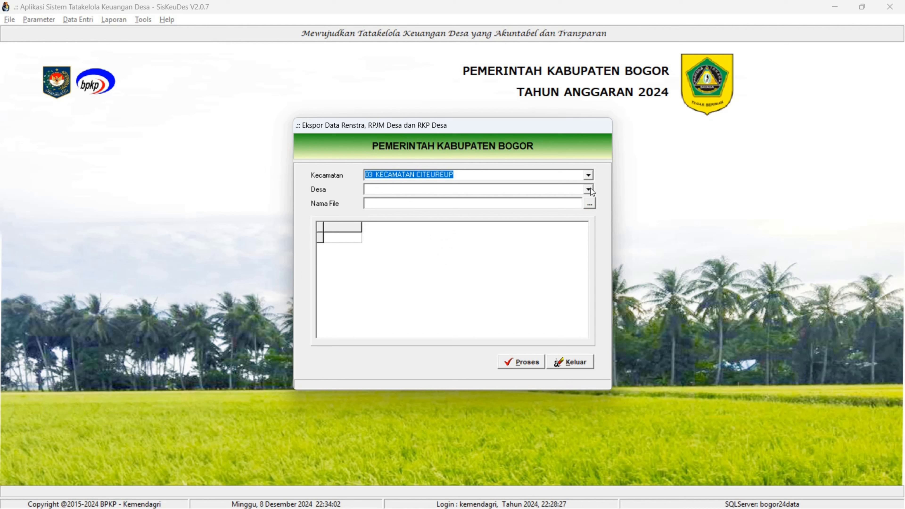
pyautogui.click(588, 190)
pyautogui.click(577, 195)
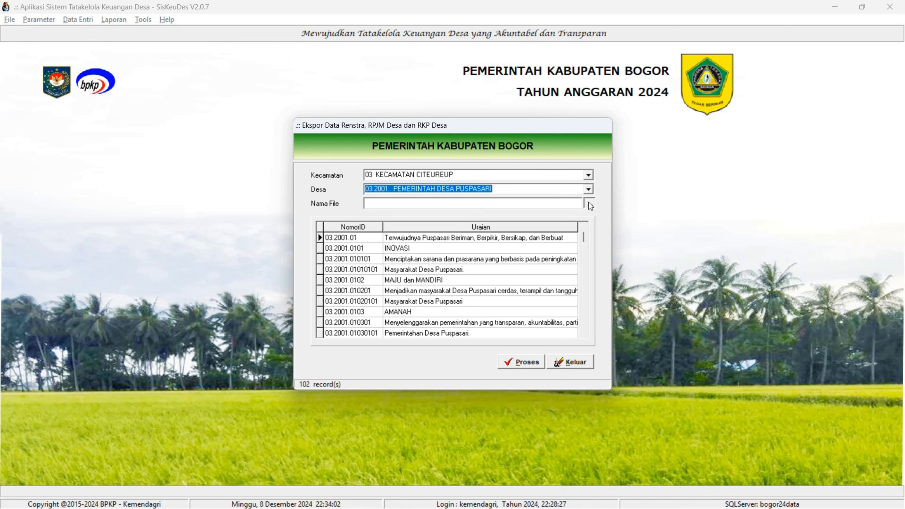
pyautogui.click(589, 204)
pyautogui.click(290, 250)
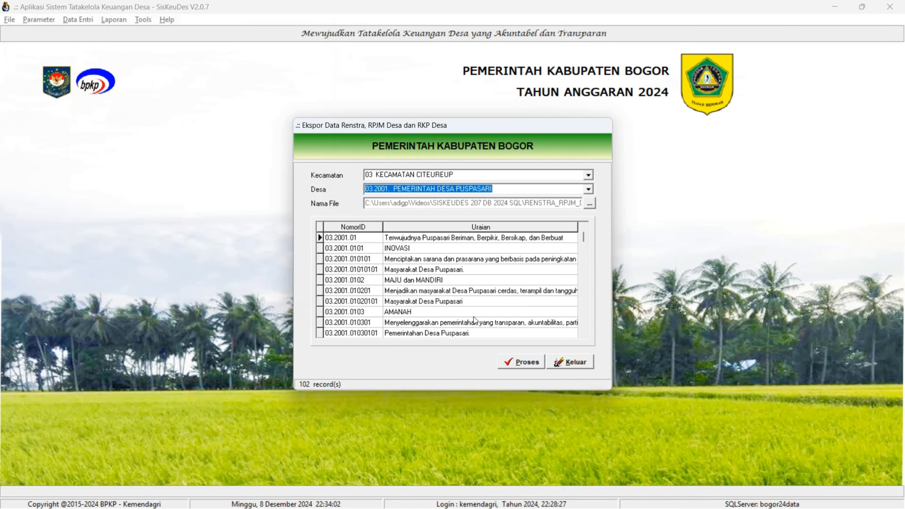
# Run the Renstra, RPJM and RKP Desa export and close the export form
pyautogui.click(530, 364)
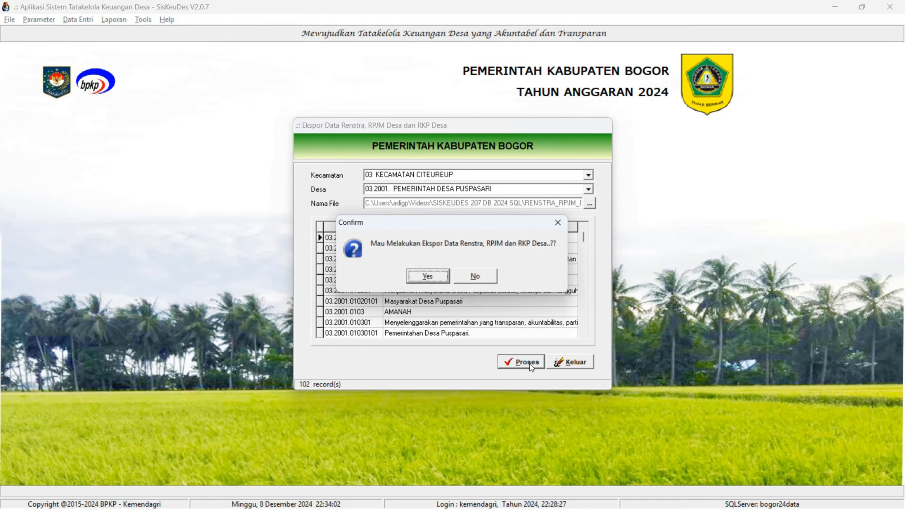
pyautogui.click(429, 277)
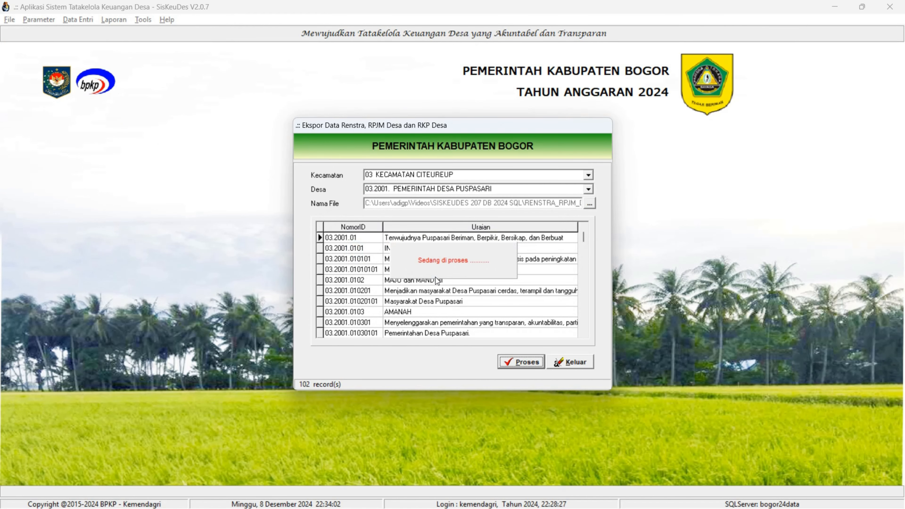
pyautogui.press('Return')
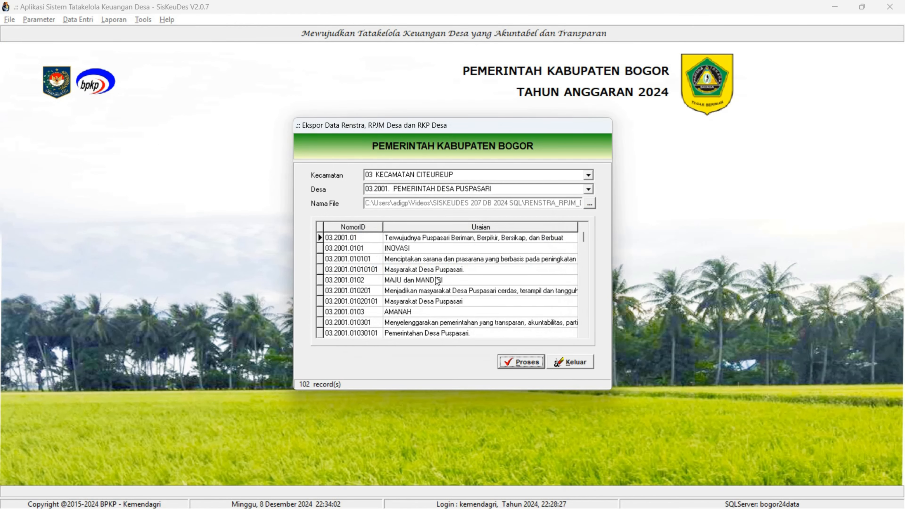
pyautogui.hotkey('alt', 'Tab')
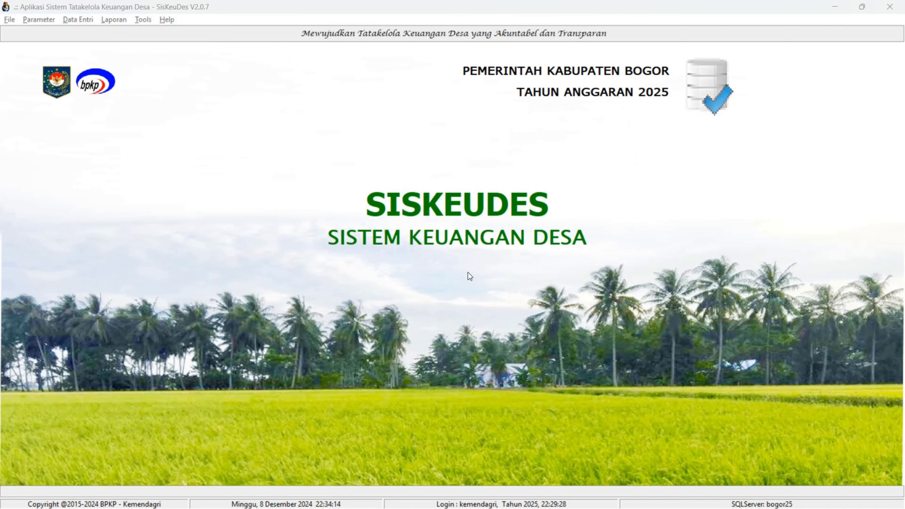
pyautogui.hotkey('alt', 'Tab')
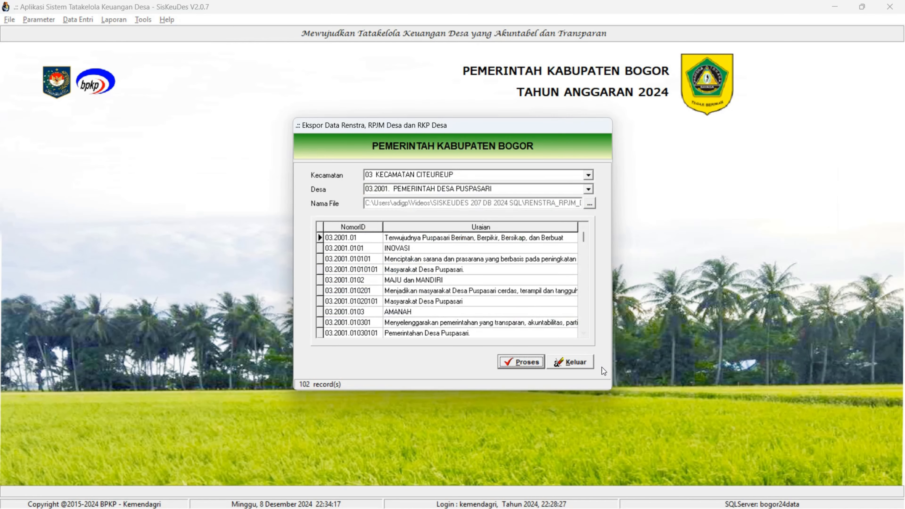
pyautogui.click(580, 367)
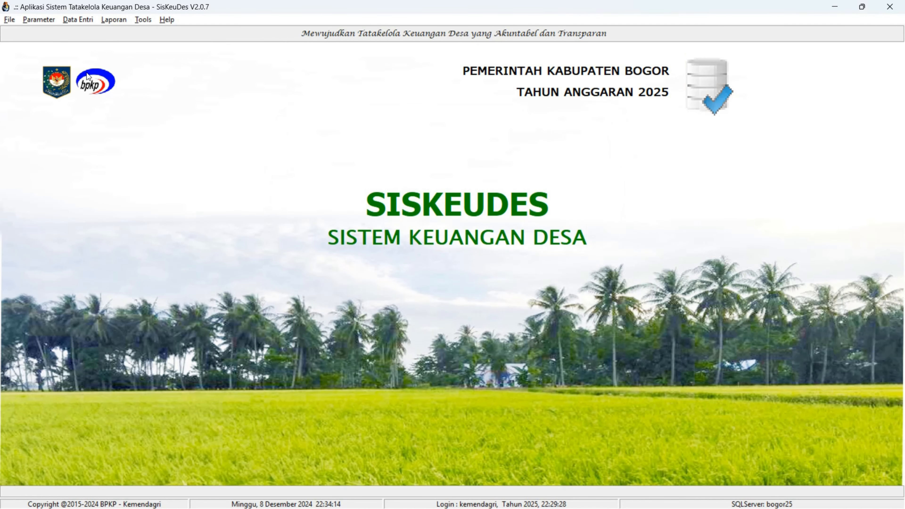
# In the 2025 SisKeuDes window, set up an RPJMDes import for Kecamatan Citeureup, village 03.2001 Puspasari, using the exported RENSTRA_RPJM file
pyautogui.click(89, 20)
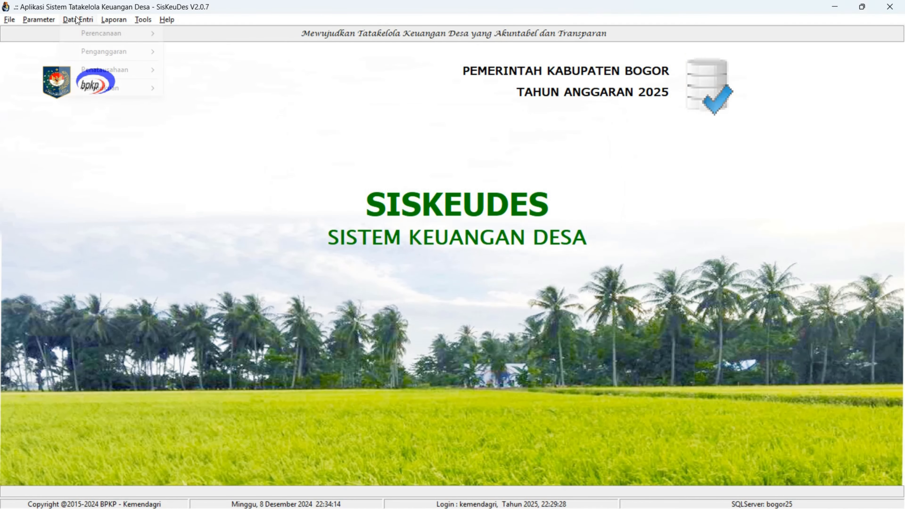
pyautogui.moveTo(94, 36)
pyautogui.click(189, 66)
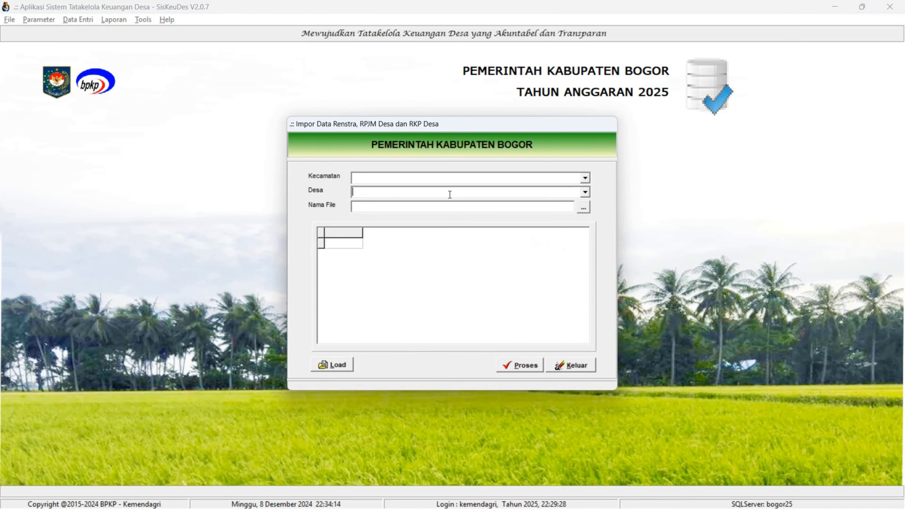
pyautogui.click(584, 179)
pyautogui.click(564, 203)
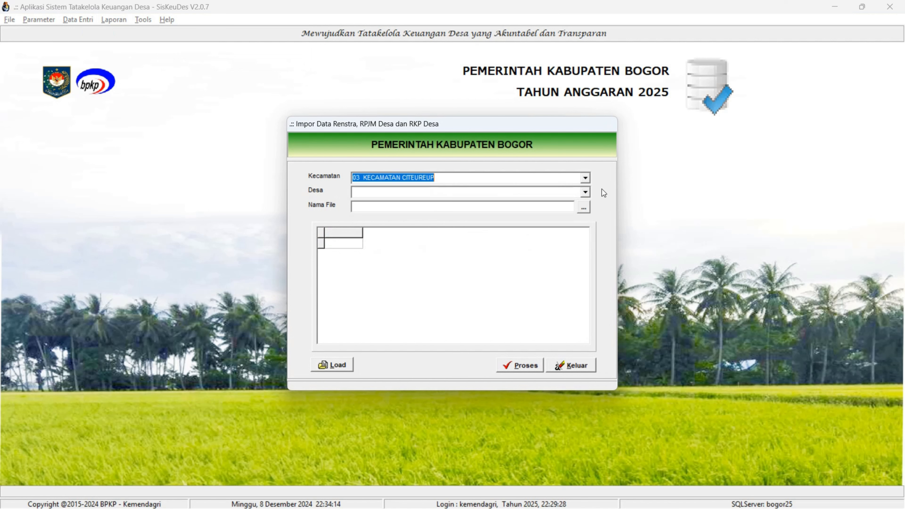
pyautogui.click(585, 192)
pyautogui.click(572, 203)
pyautogui.click(583, 207)
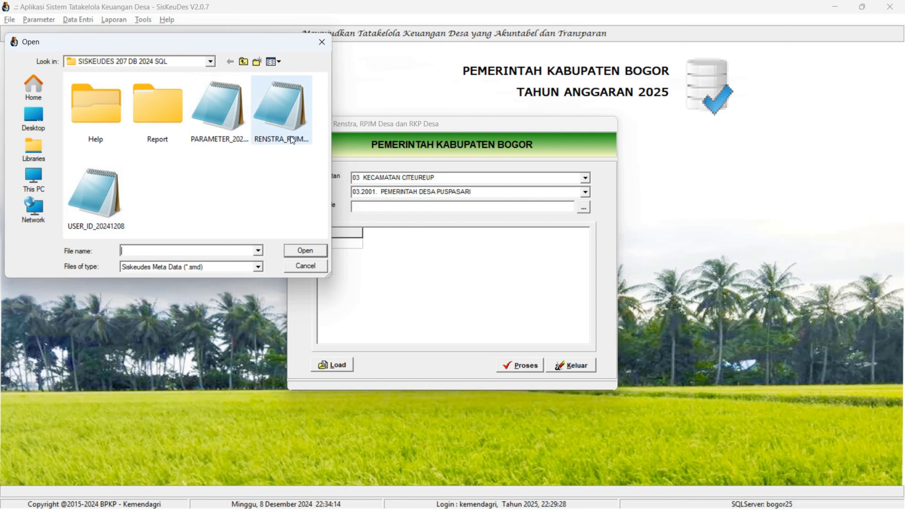
pyautogui.doubleClick(277, 136)
# Load the selected file's data, run the Renstra, RPJM and RKP Desa import, and close the import form
pyautogui.click(333, 364)
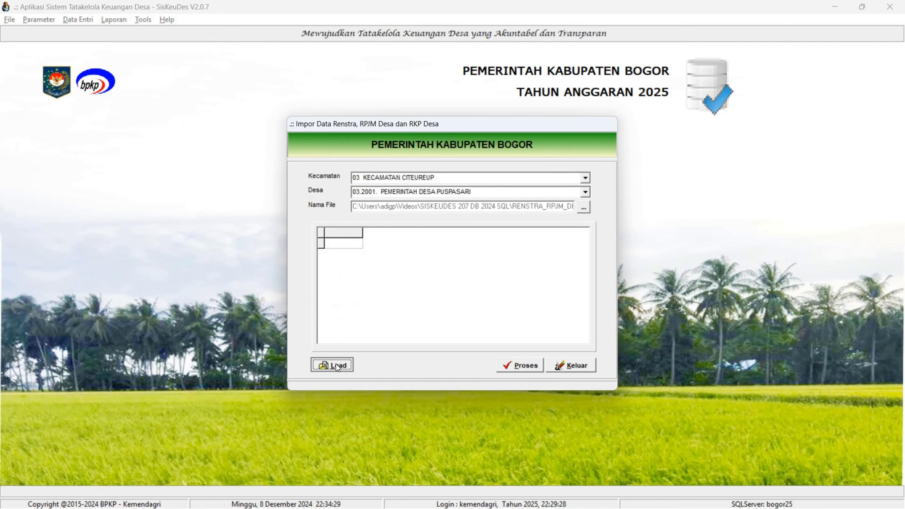
pyautogui.click(521, 364)
pyautogui.click(434, 277)
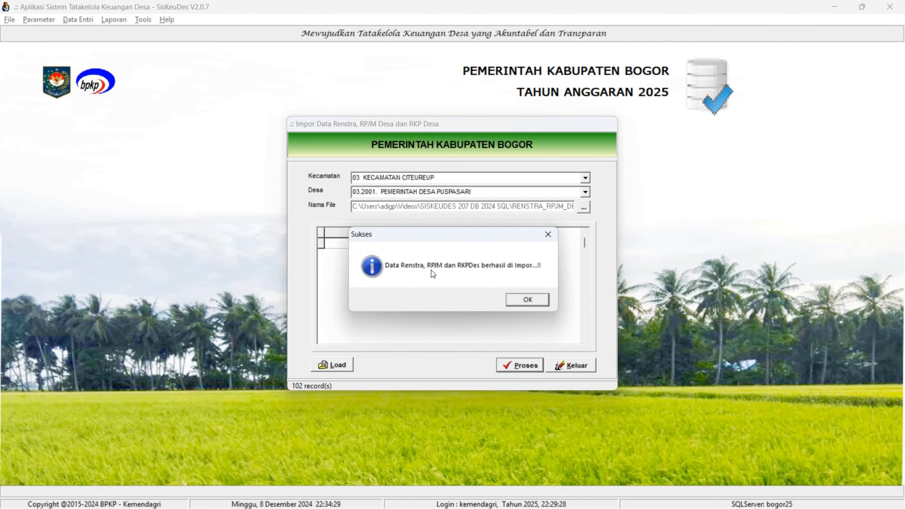
pyautogui.click(531, 299)
pyautogui.click(574, 365)
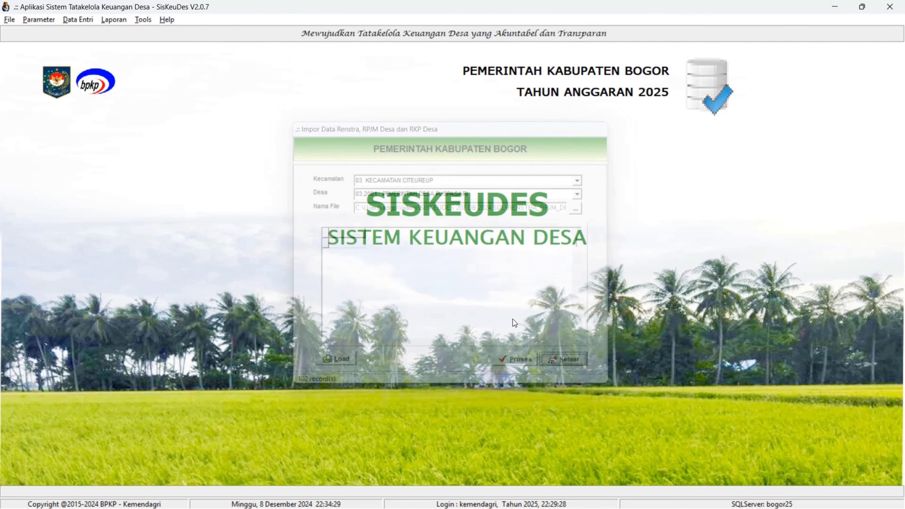
# Open the village general data and RPJM planning form for Kecamatan Citeureup, Desa Puspasari, and check its vision data
pyautogui.click(82, 20)
pyautogui.moveTo(104, 36)
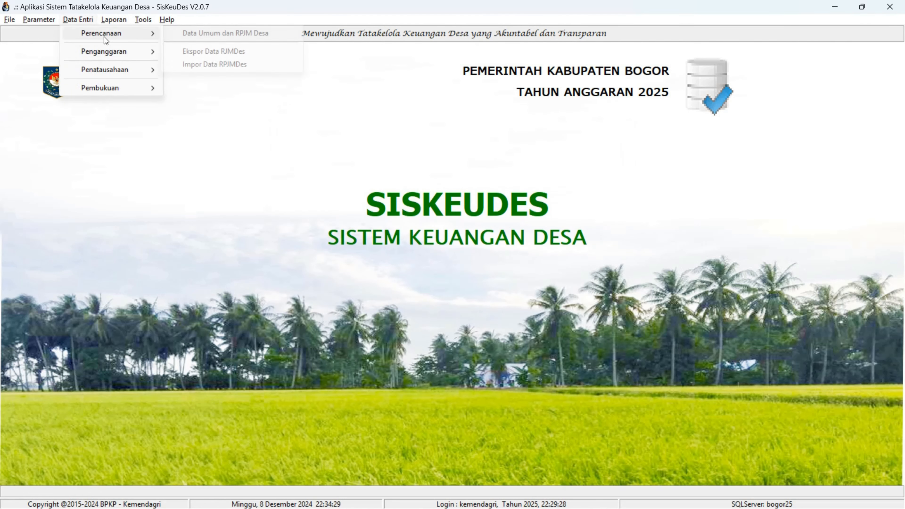
pyautogui.click(215, 35)
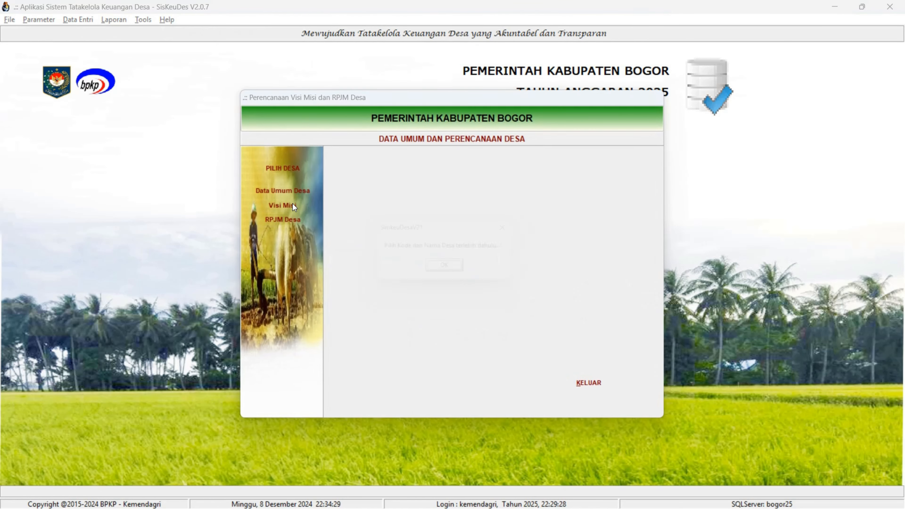
pyautogui.click(452, 271)
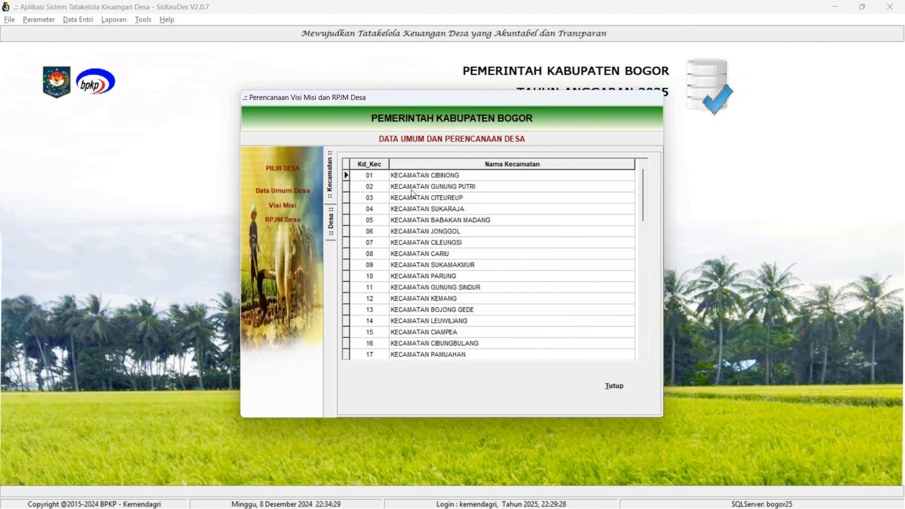
pyautogui.doubleClick(411, 197)
pyautogui.doubleClick(424, 177)
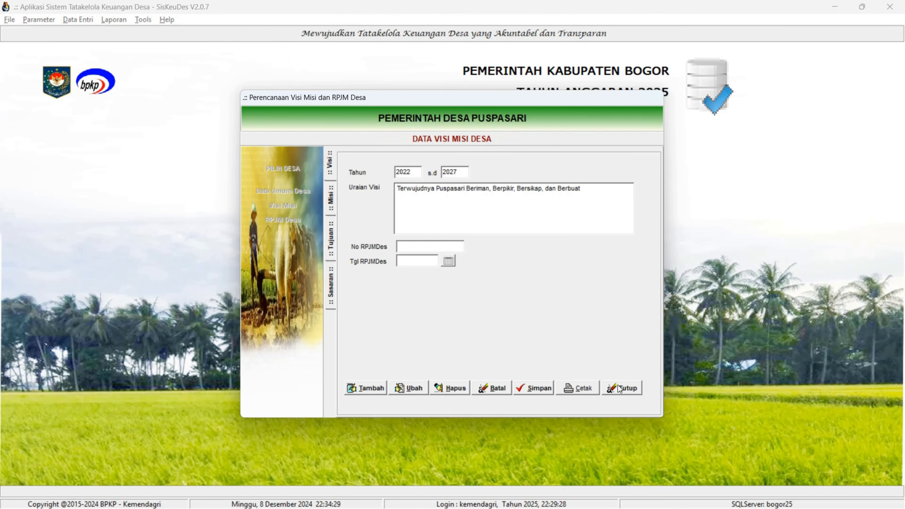
pyautogui.click(617, 388)
# Open the RPJM Desa activity plan down to the indicative funds of Penyediaan Penghasilan Tetap dan Tunjangan Perangkat Desa under village governance
pyautogui.click(299, 219)
pyautogui.click(488, 172)
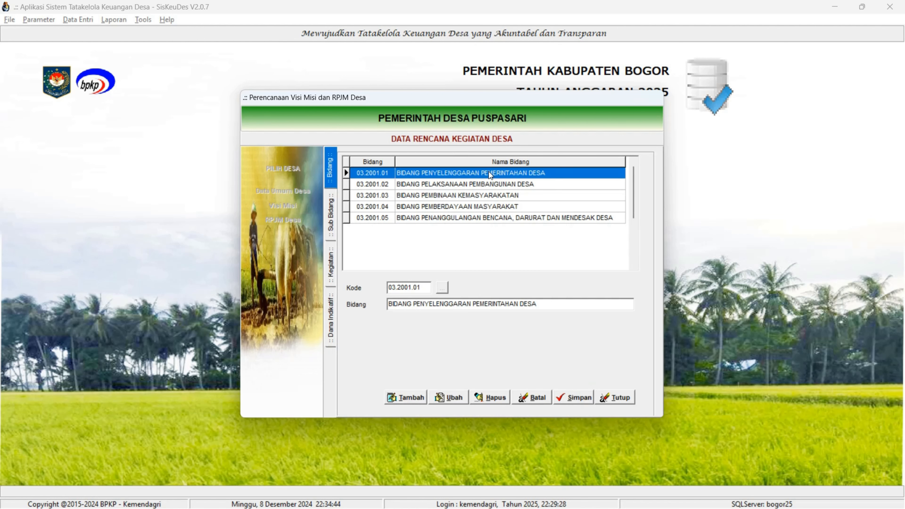
pyautogui.doubleClick(488, 172)
pyautogui.doubleClick(469, 185)
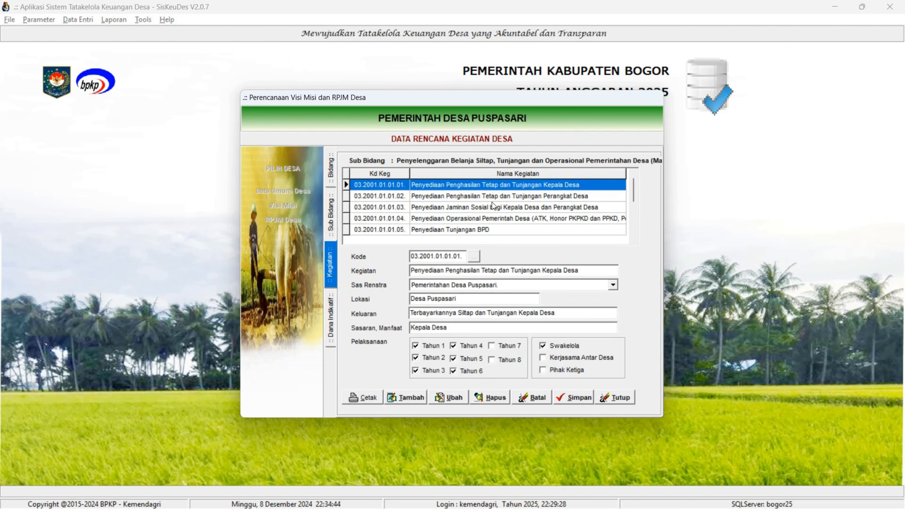
pyautogui.doubleClick(499, 195)
# Examine the activity's indicative fund rows from THN1 through THN6, including volumes and costs by source, and close the planning form
pyautogui.click(472, 212)
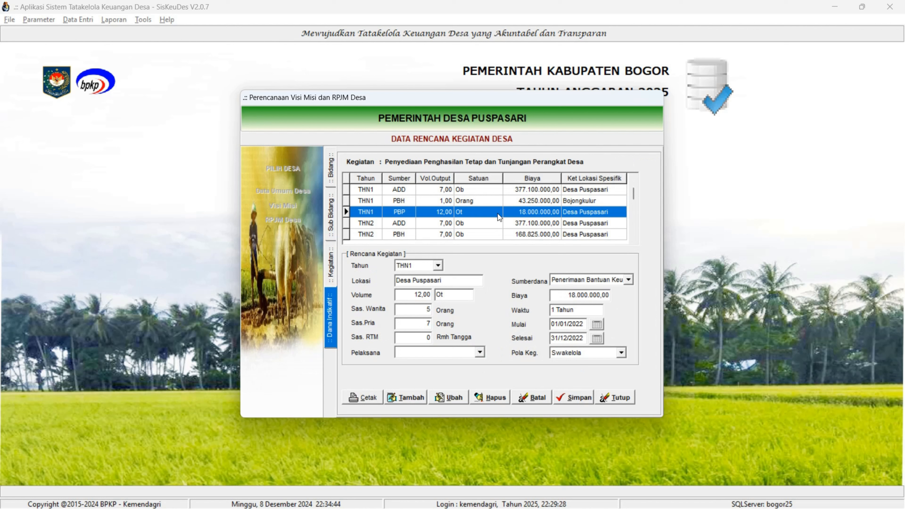
pyautogui.scroll(-15, 513, 216)
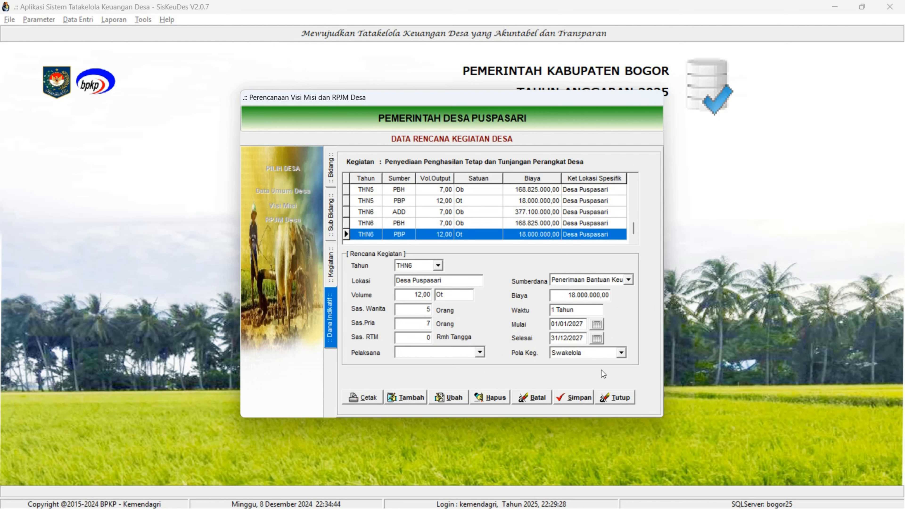
pyautogui.click(432, 224)
pyautogui.click(448, 210)
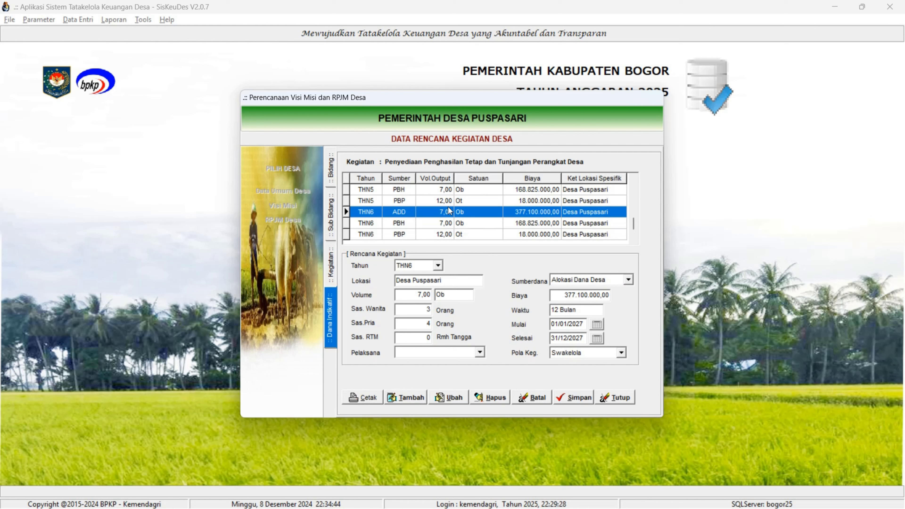
pyautogui.click(448, 201)
pyautogui.click(448, 211)
pyautogui.click(446, 232)
pyautogui.click(470, 220)
pyautogui.click(473, 213)
pyautogui.click(556, 224)
pyautogui.click(548, 235)
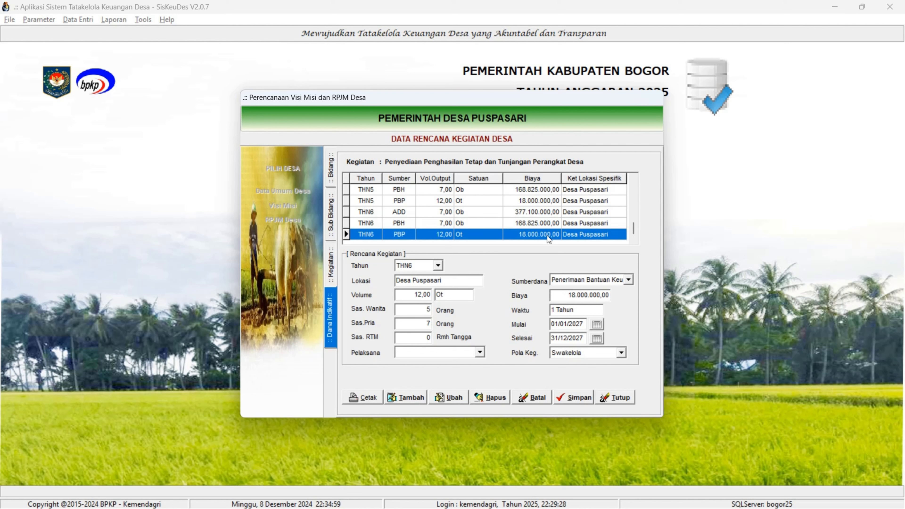
pyautogui.click(614, 396)
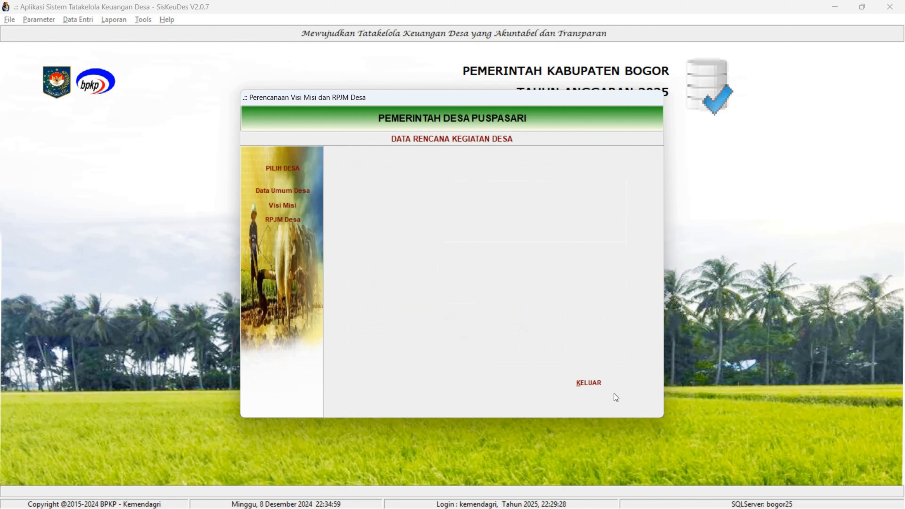
pyautogui.click(593, 385)
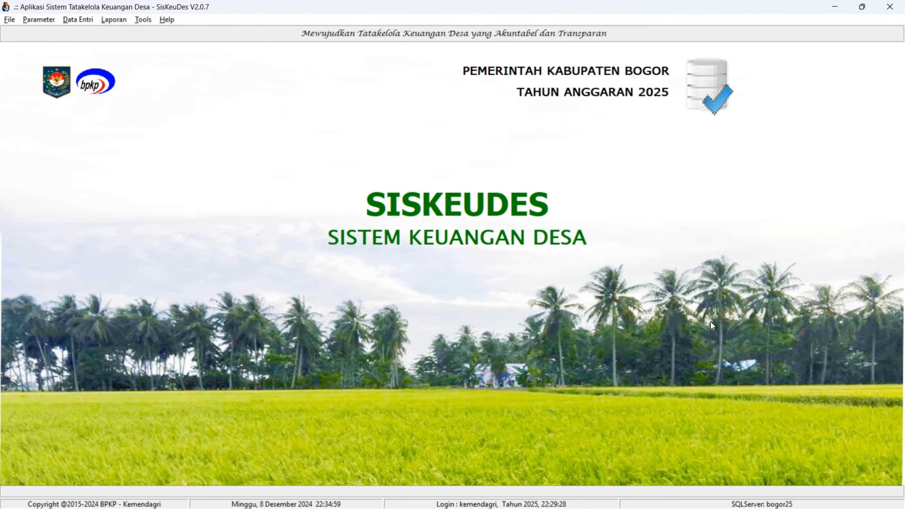